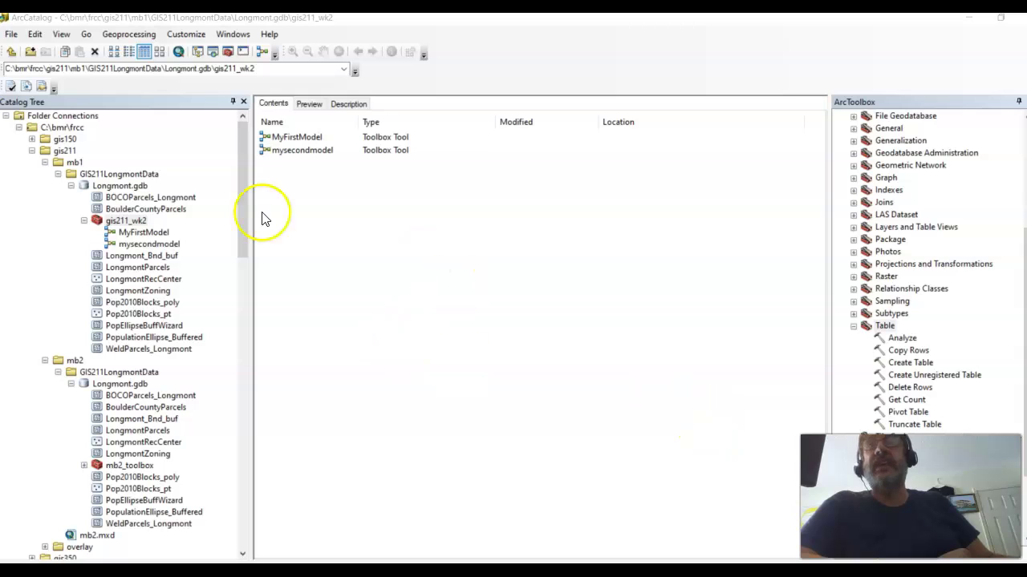
Step: Create a toolbox named LongmontModels in the mb1 Longmont.gdb geodatabase
right_click(137, 189)
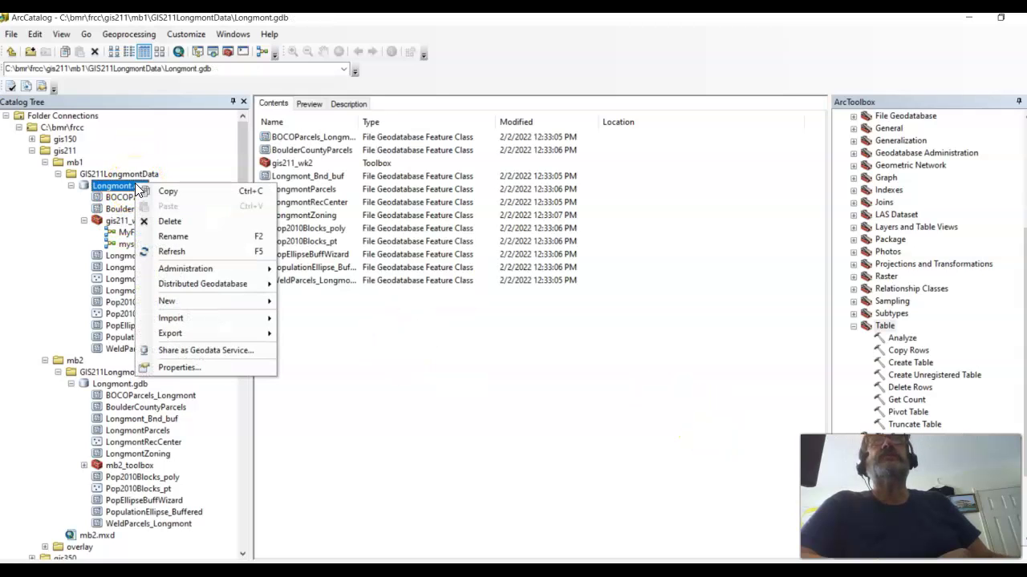
mouse_move(237, 284)
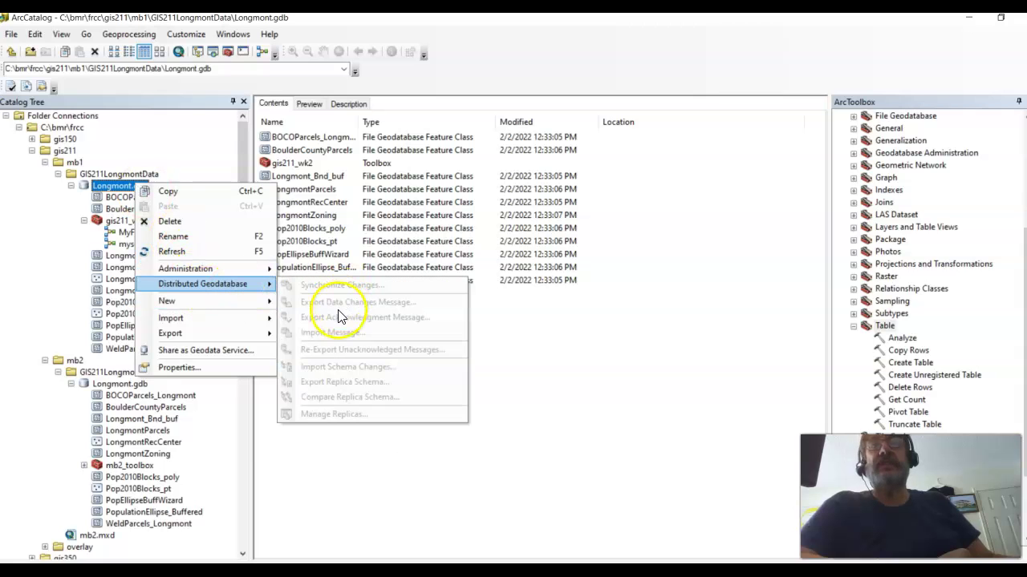
mouse_move(255, 301)
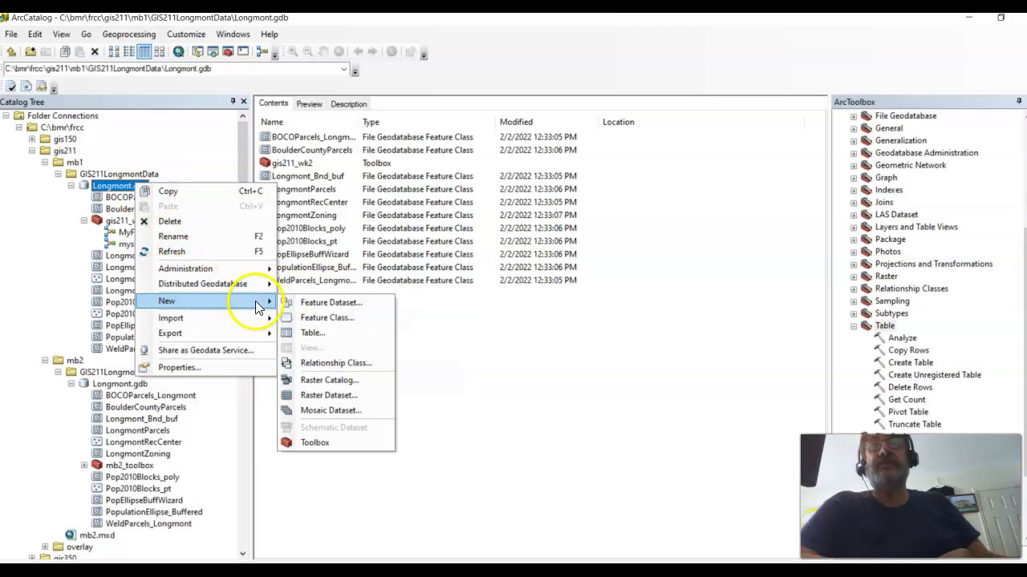
click(335, 442)
text(Long)
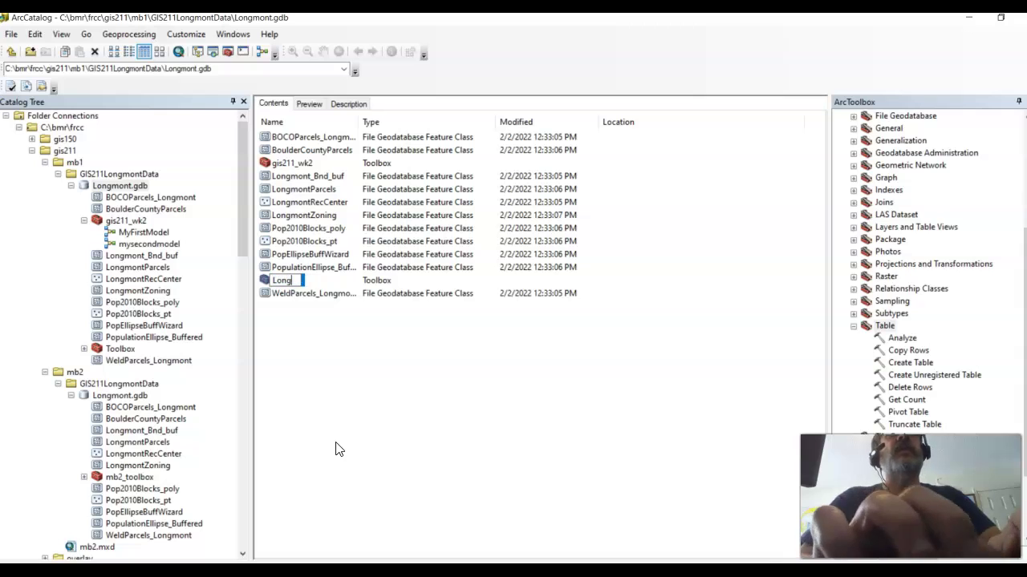
text(montMoels)
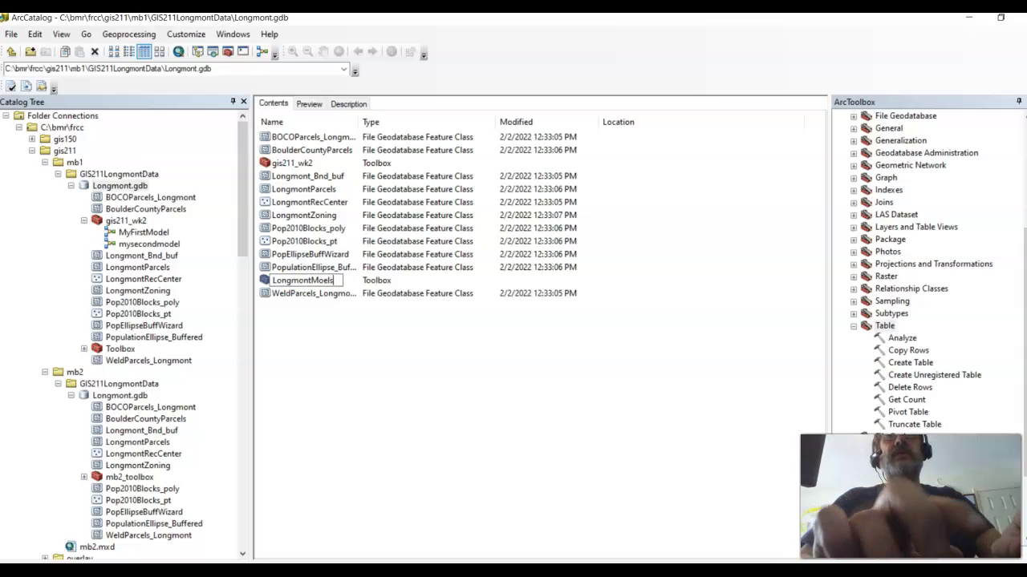
key(BackSpace)
key(BackSpace)
key(BackSpace)
text(del)
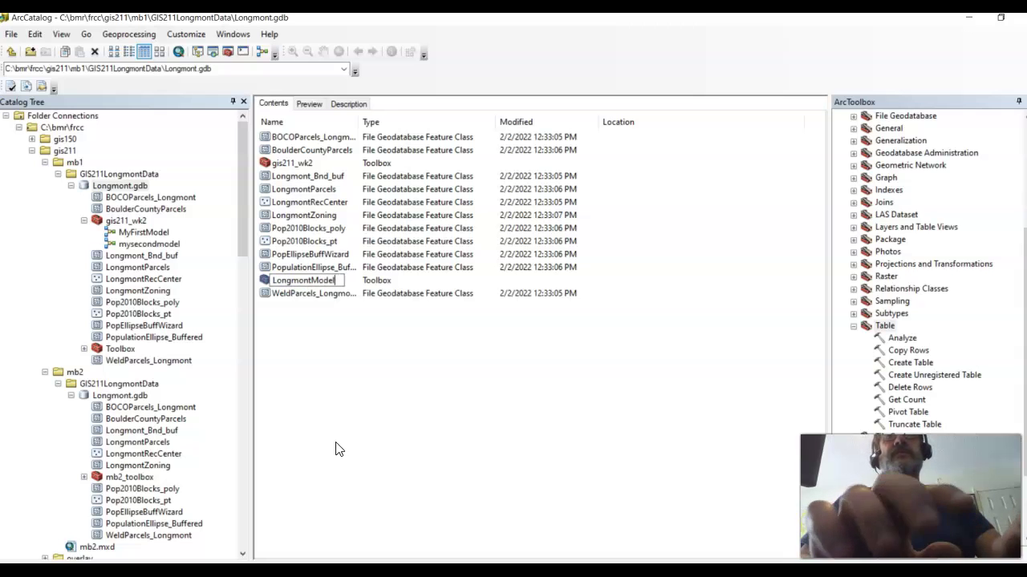
text(s)
key(Return)
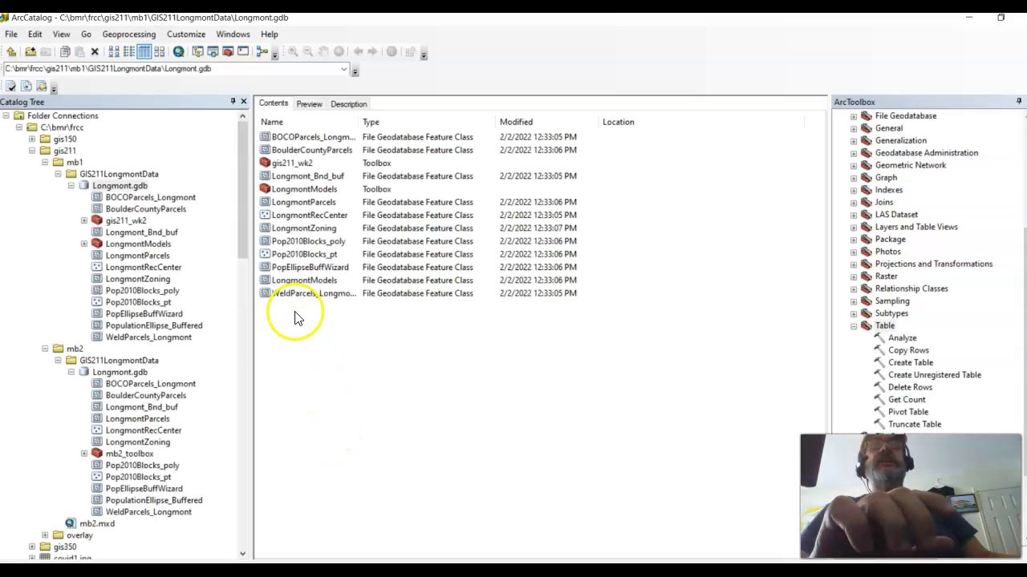
Step: Create a new model in the LongmontModels toolbox
double_click(295, 189)
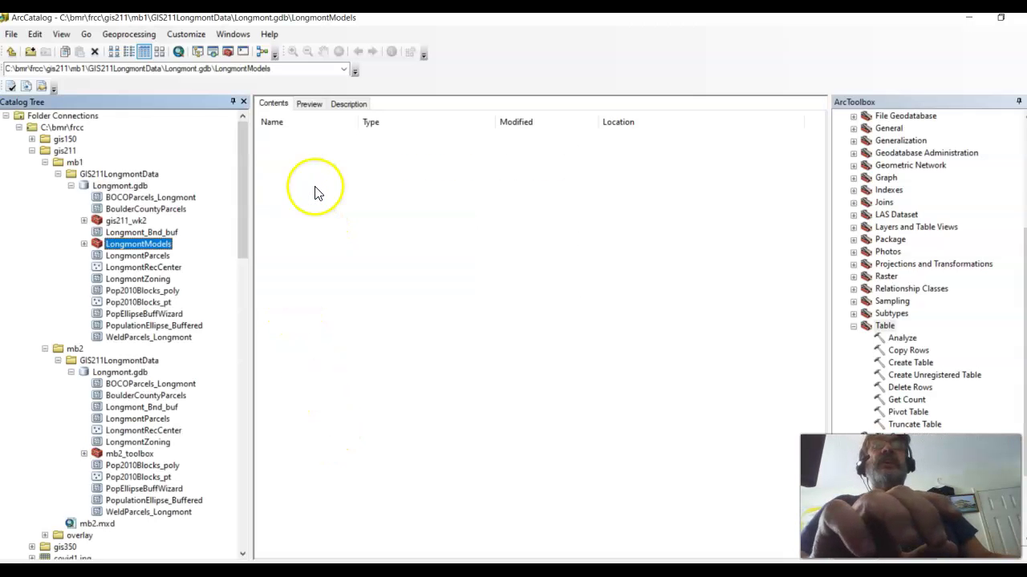
right_click(136, 244)
mouse_move(189, 345)
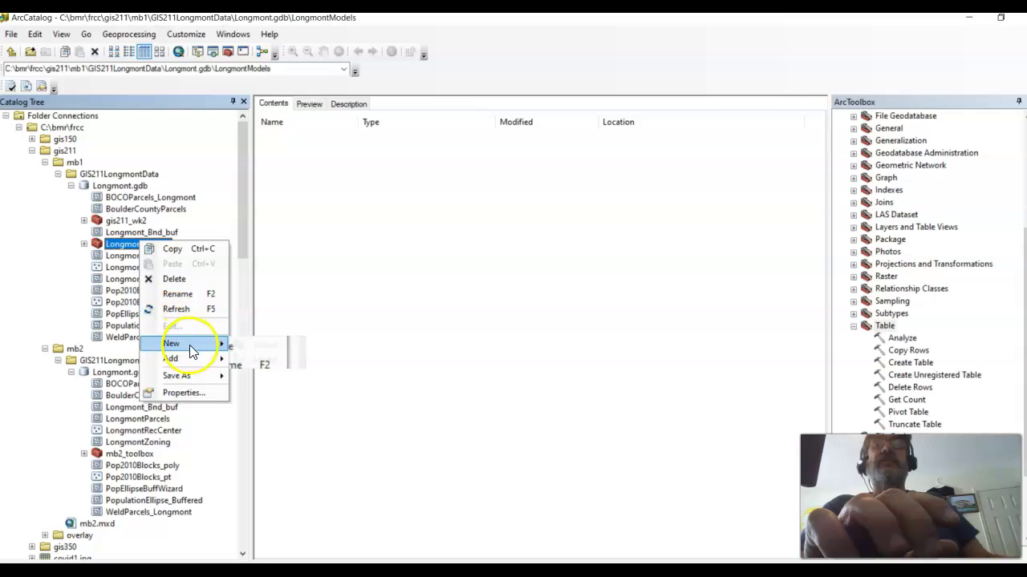
click(293, 363)
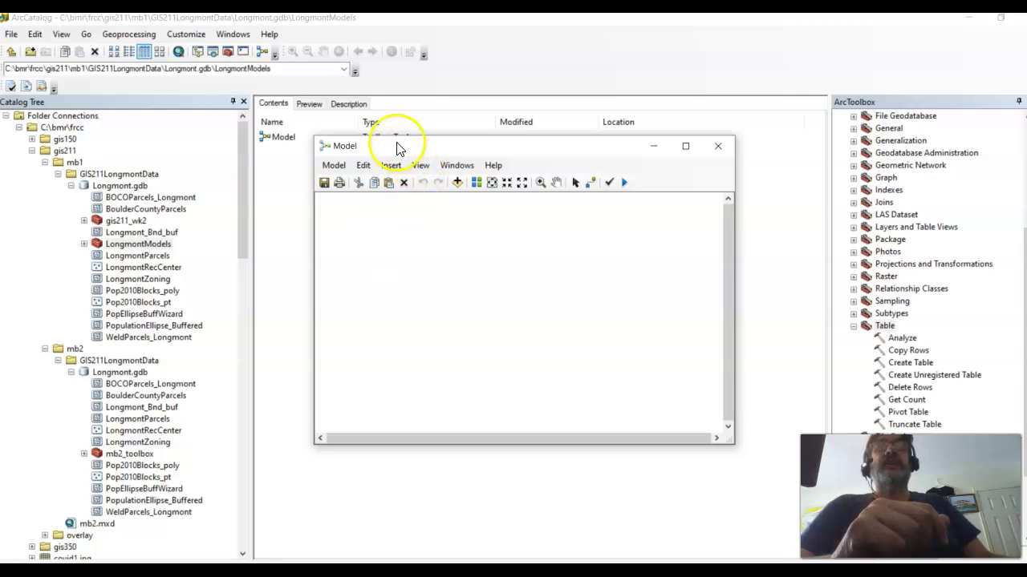
Step: Open the model's properties and set its name to RecCenterEx1_Weighted
click(334, 165)
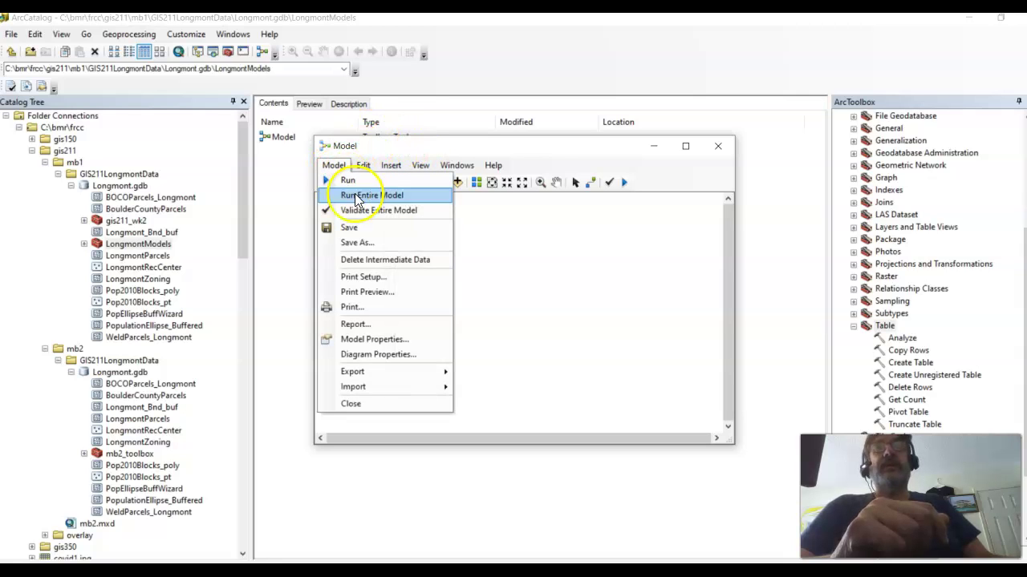
click(385, 338)
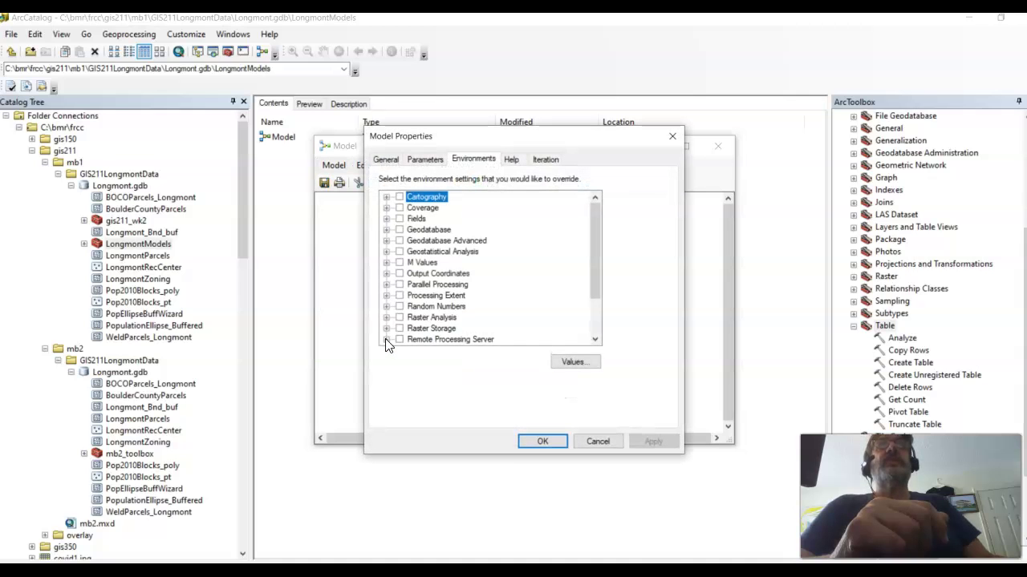
click(385, 159)
double_click(393, 194)
text(R)
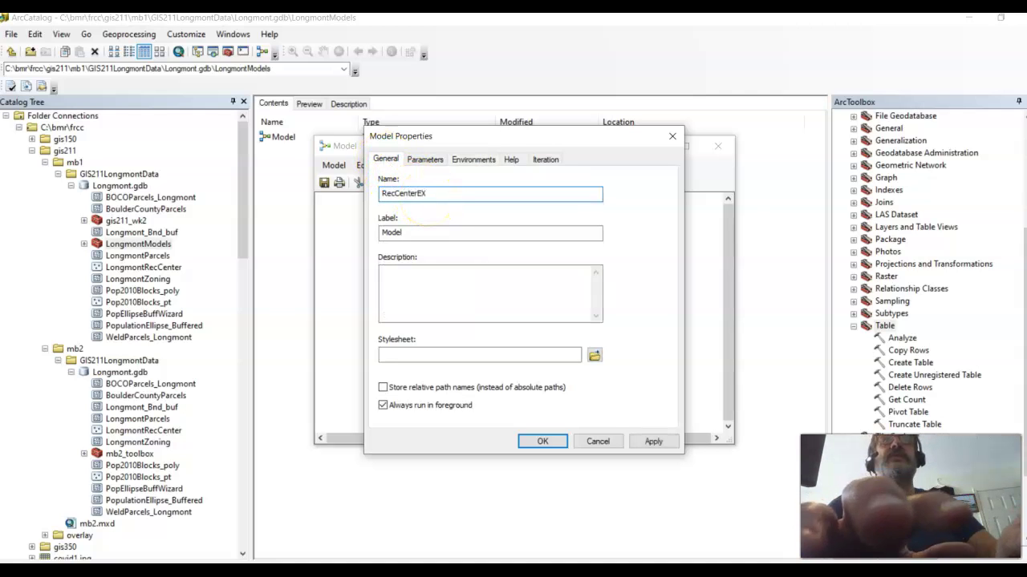
text(ecCenterEx1_Weighted)
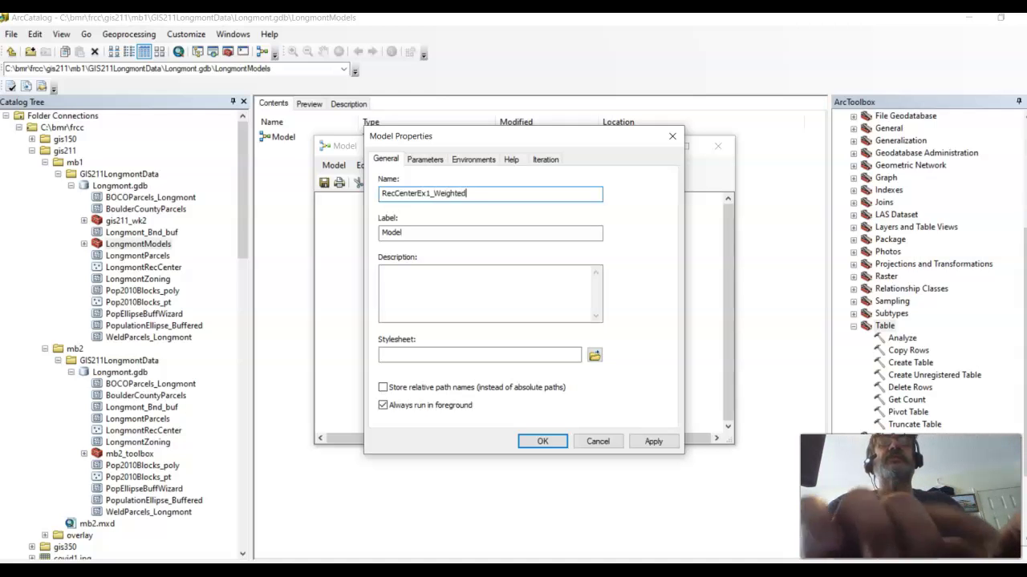
key(Tab)
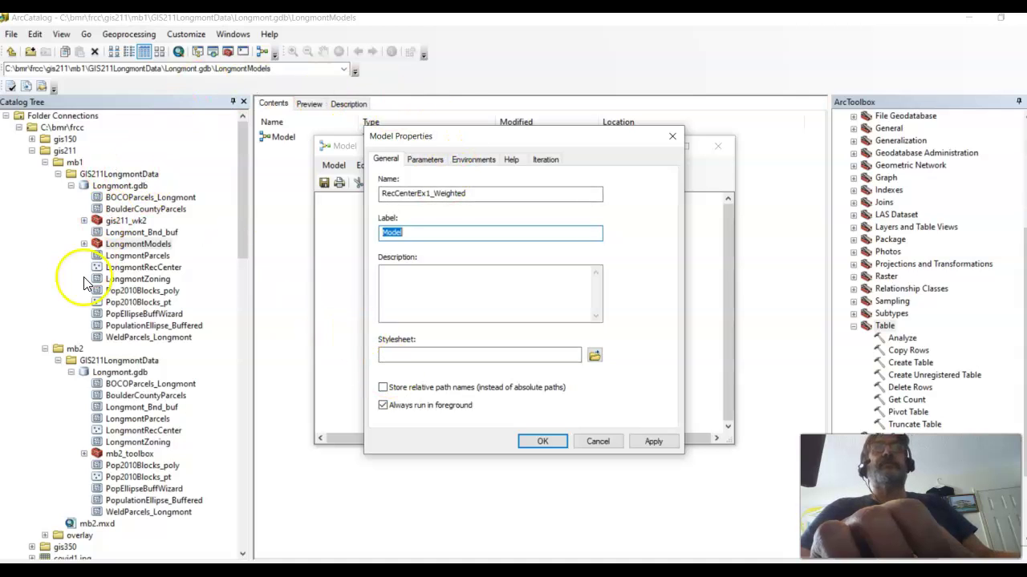
Step: Set the model's label to Rec Center Ex 1 Weighted
double_click(485, 194)
key(ctrl+c)
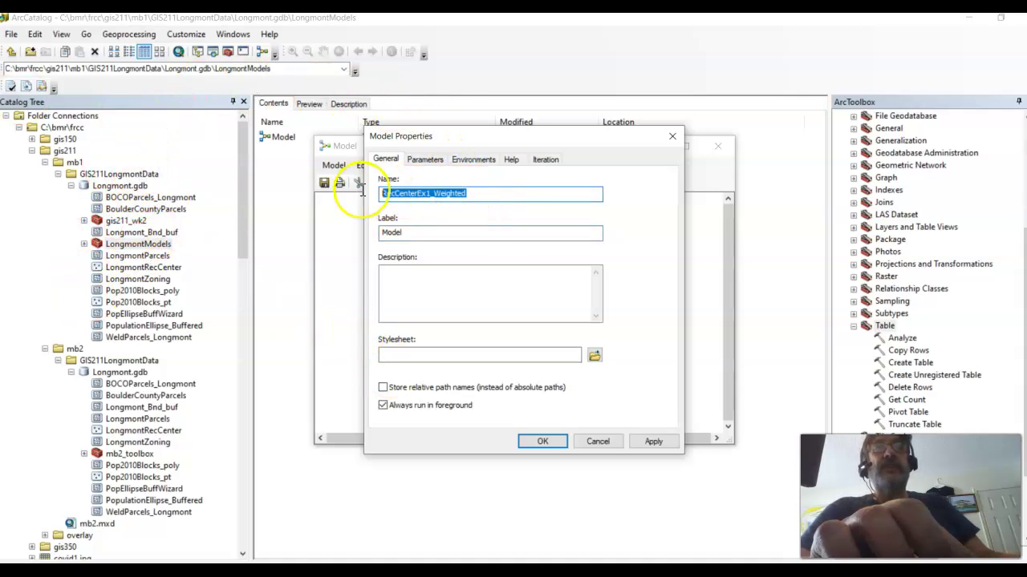
double_click(423, 232)
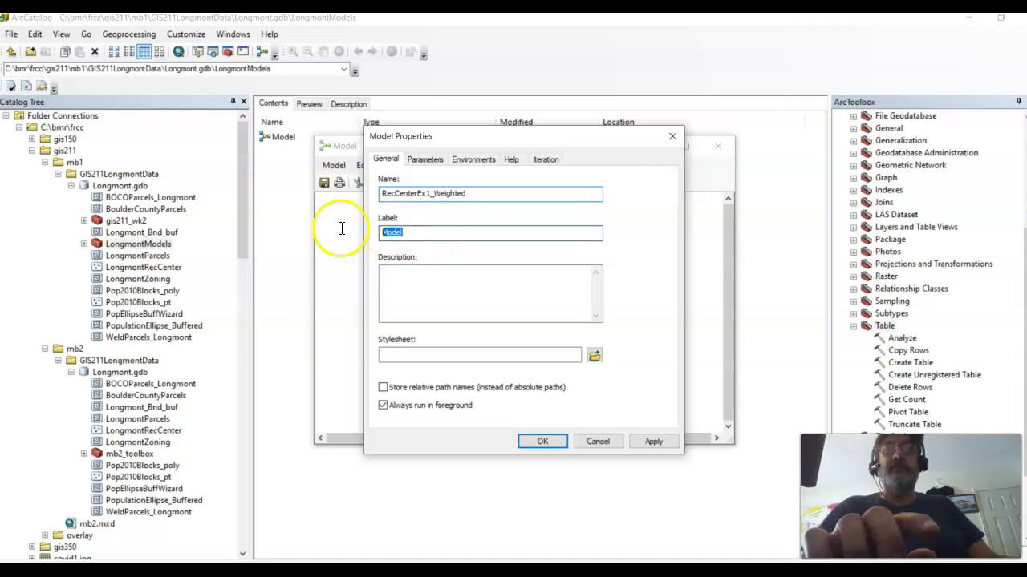
key(ctrl+v)
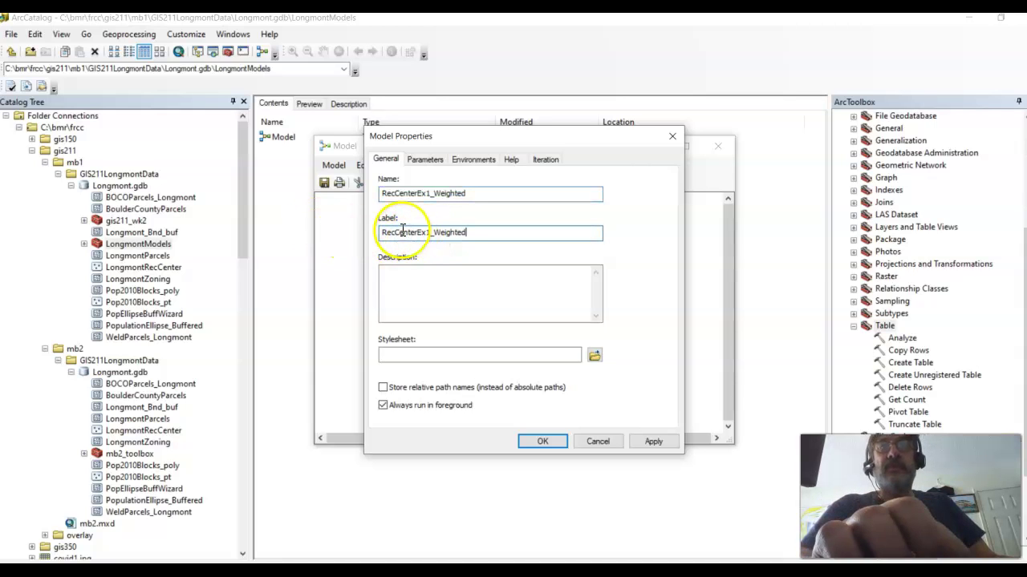
drag(391, 231, 470, 235)
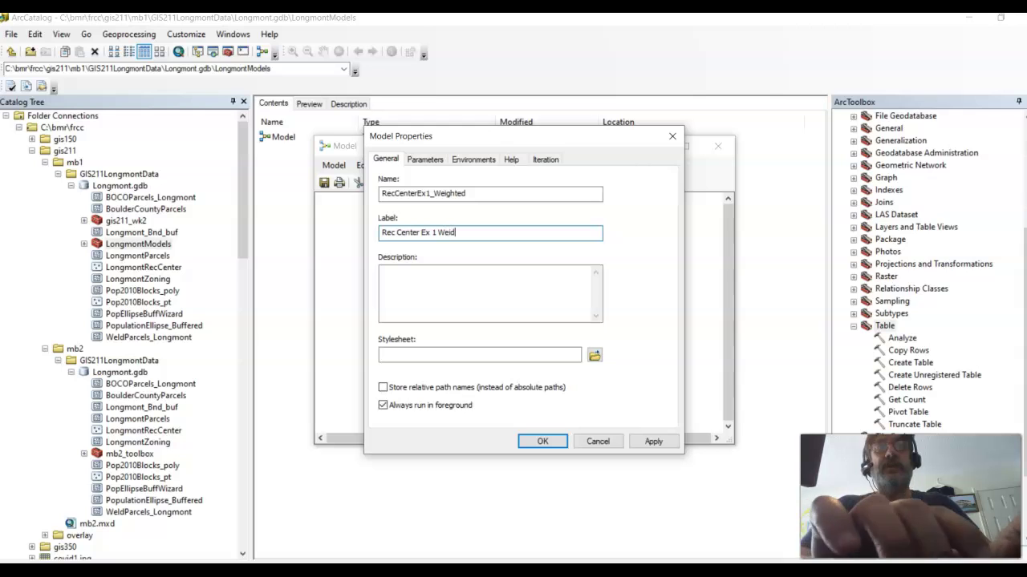
click(383, 271)
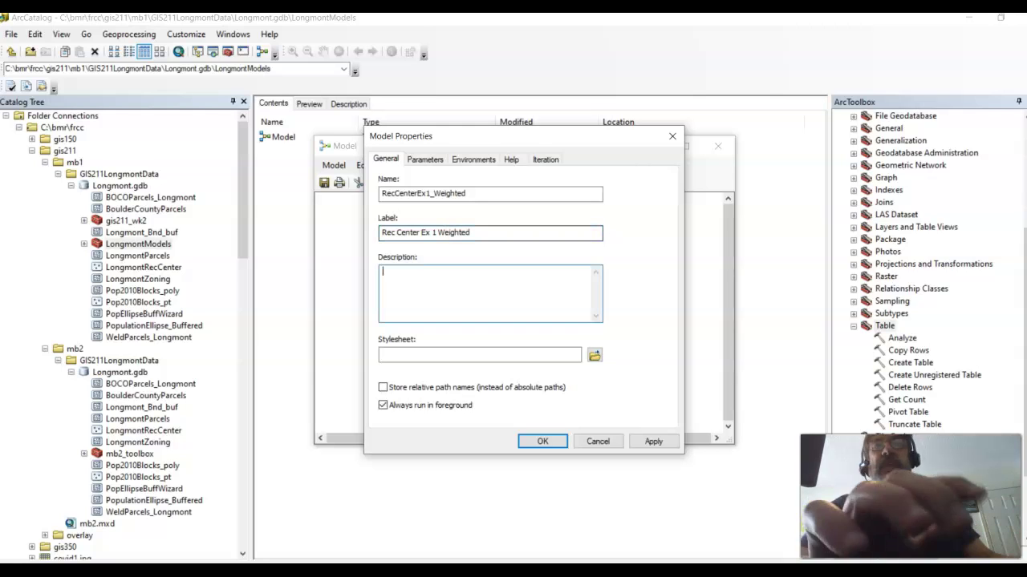
Step: Remove the underscore from the model's name, making it RecCenterEx1Weighted, and apply the model properties
click(554, 443)
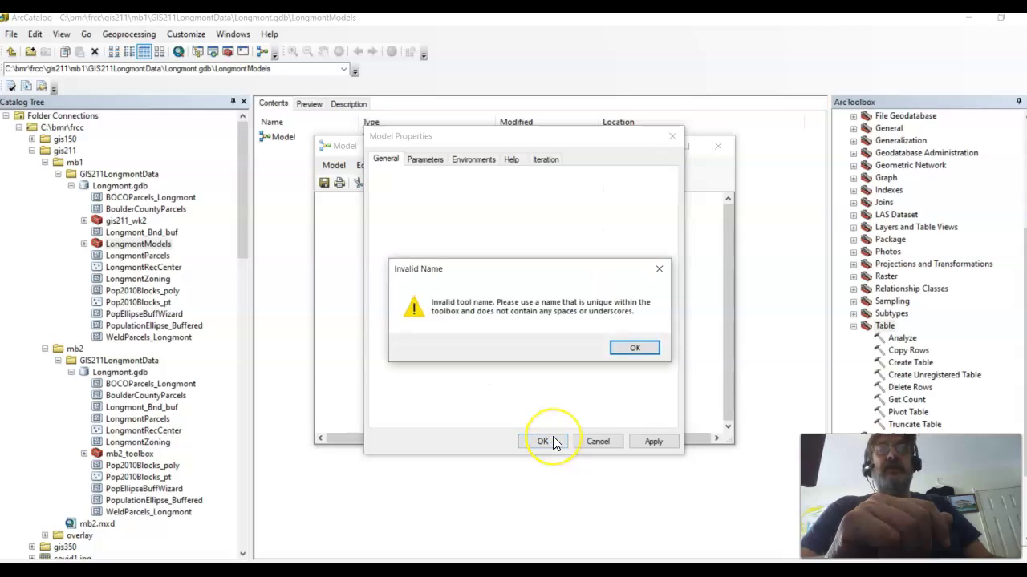
click(626, 349)
click(634, 350)
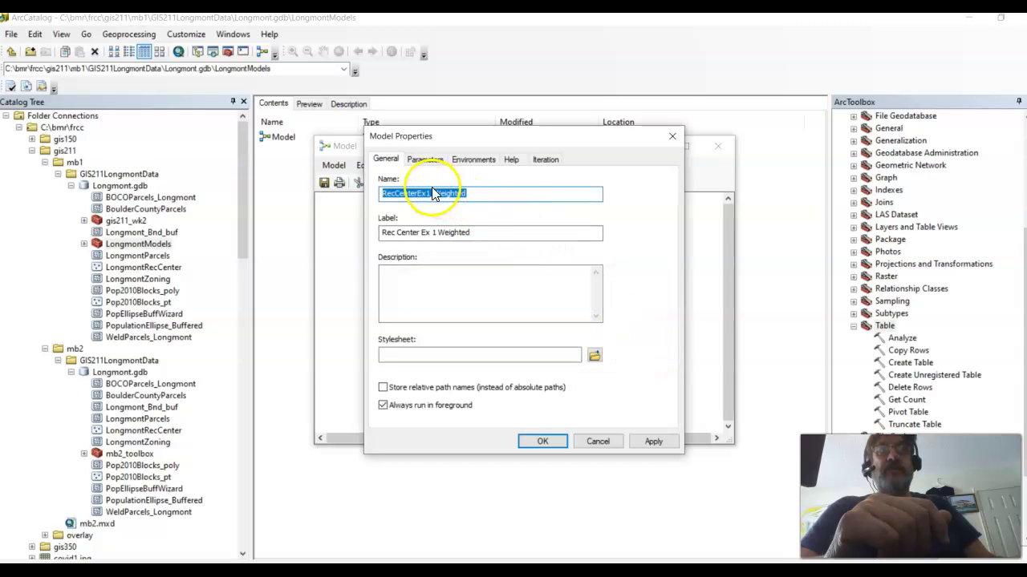
click(434, 193)
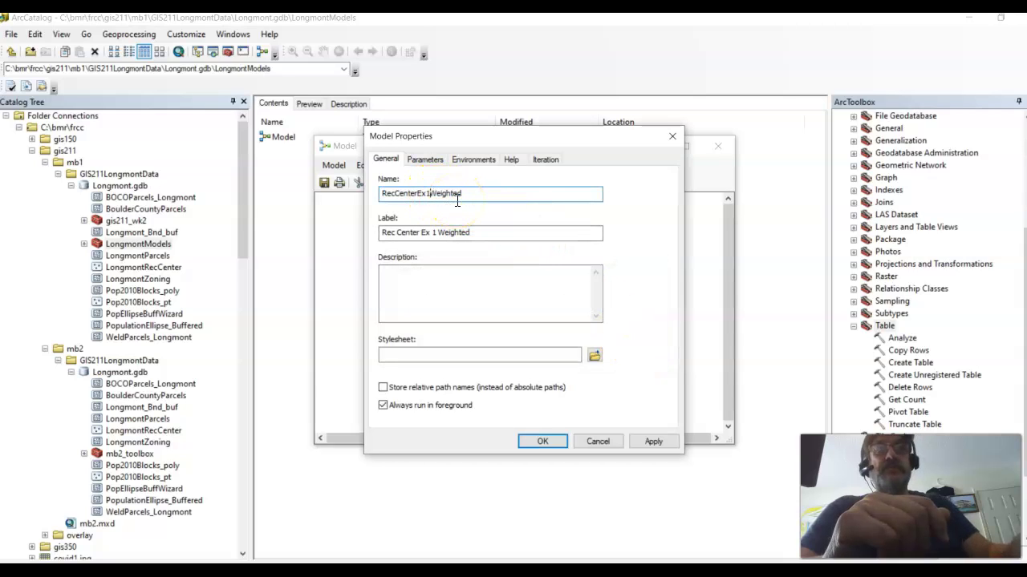
click(531, 438)
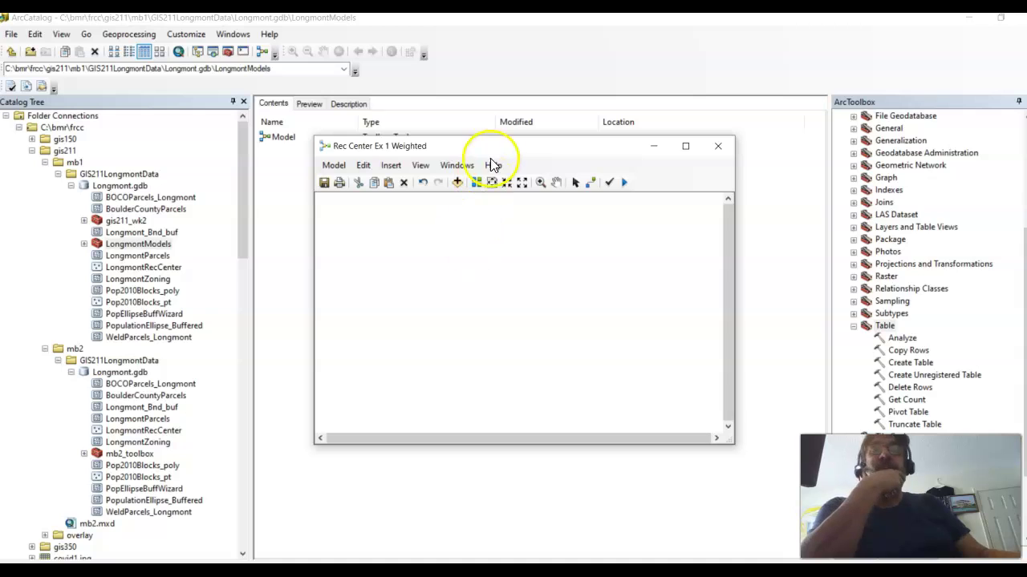
drag(492, 149, 490, 190)
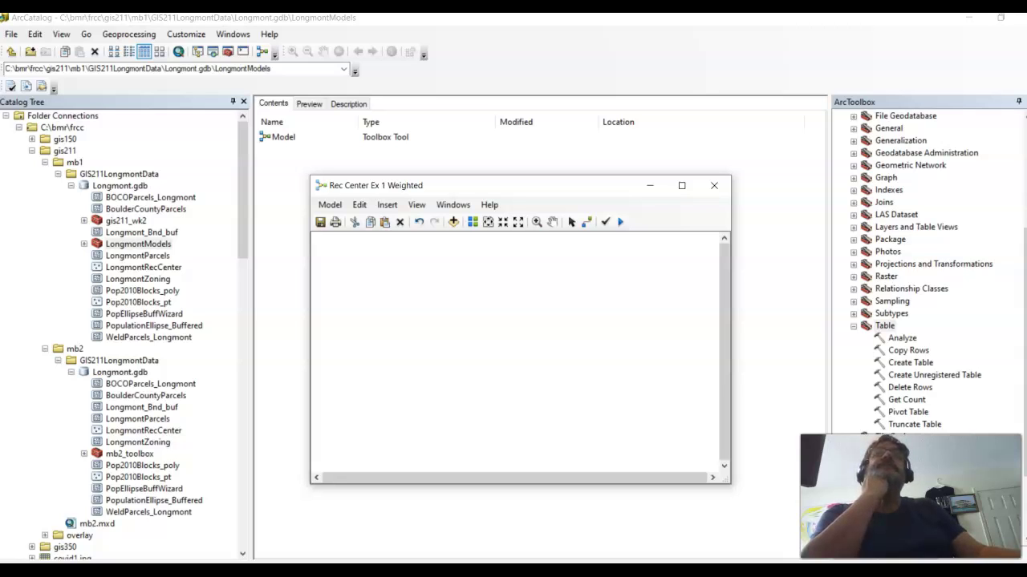
Step: Switch to the browser with the GIS 211 LAB 2 Vector suitability document and review the data criteria and rank table
key(alt+Tab)
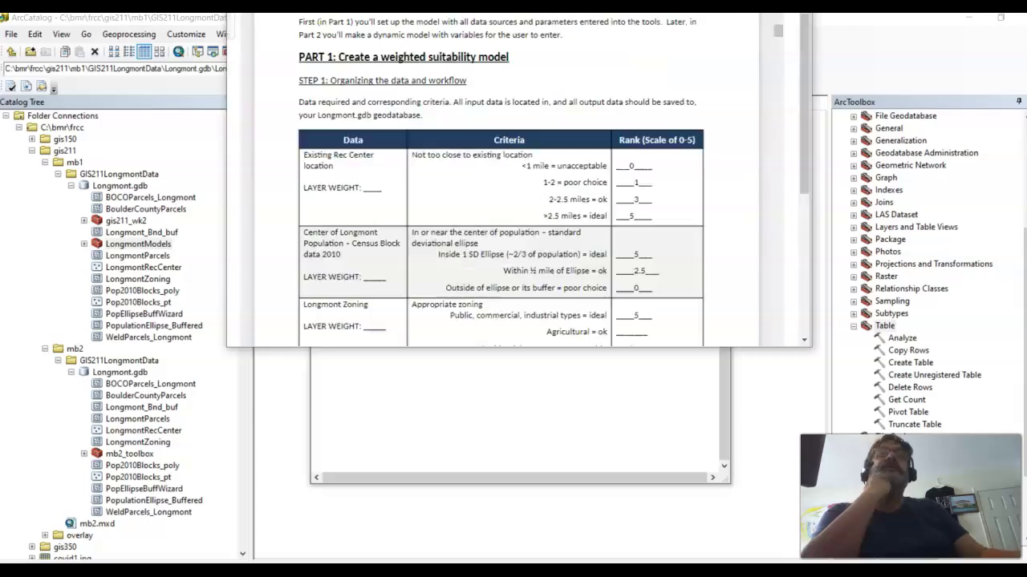
drag(343, 34, 312, 40)
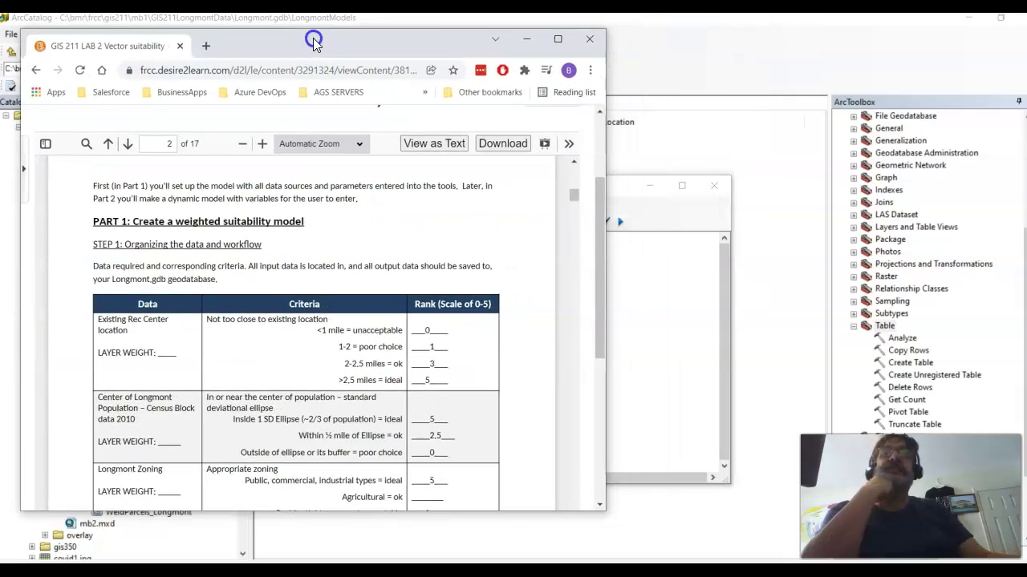
click(557, 38)
scroll(511, 274, down, 5)
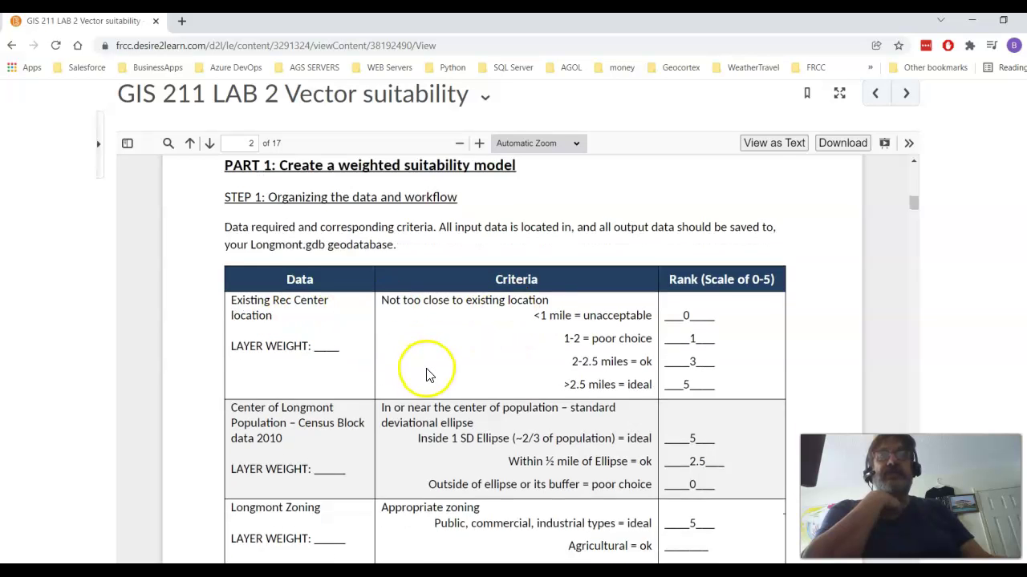
scroll(384, 337, down, 3)
scroll(368, 321, down, 3)
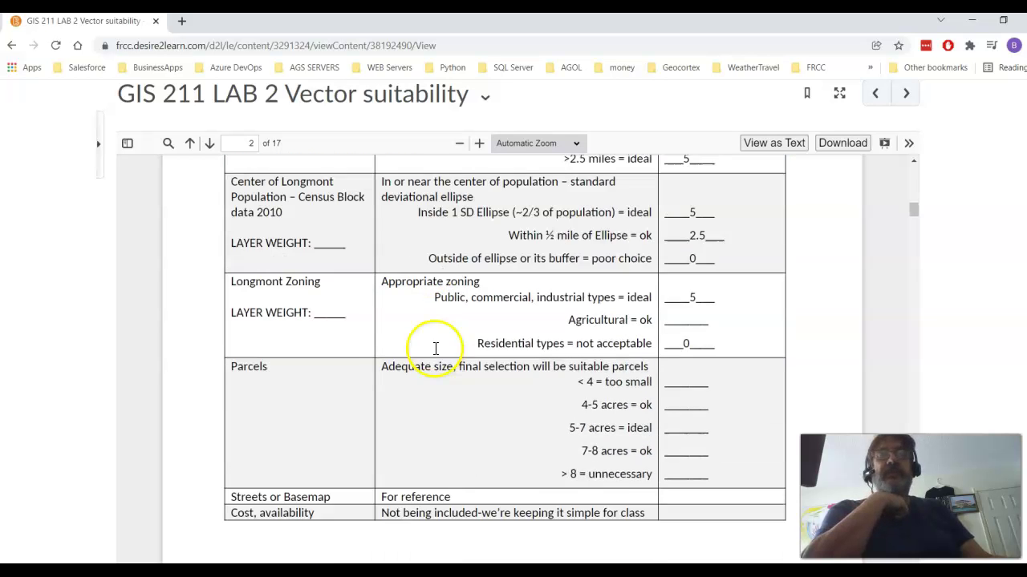
Step: Review the weighted suitability model's overview of steps and the Step 2 instructions for setting up the buffer layer
scroll(384, 358, down, 10)
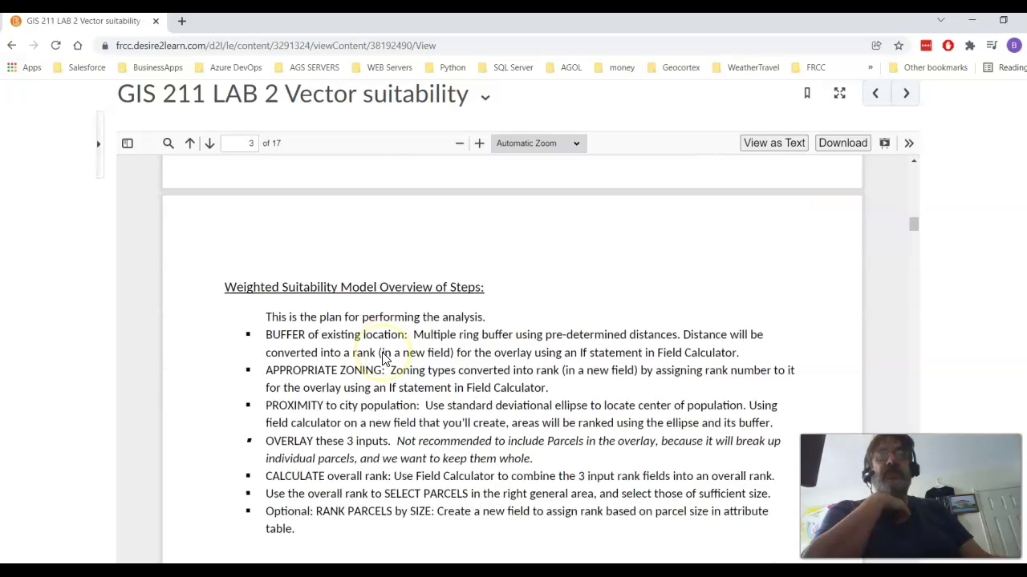
scroll(383, 353, up, 1)
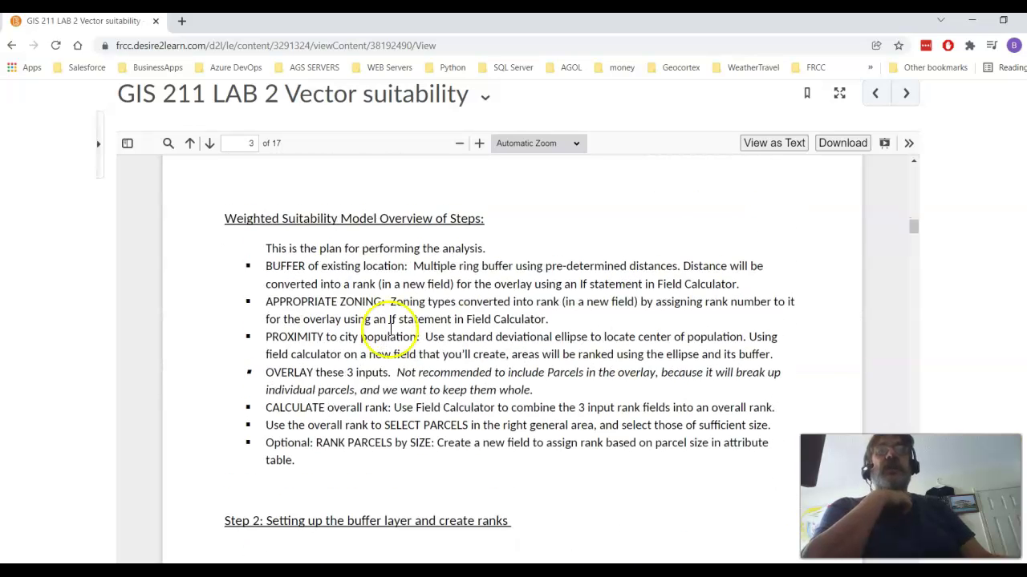
drag(758, 289, 267, 264)
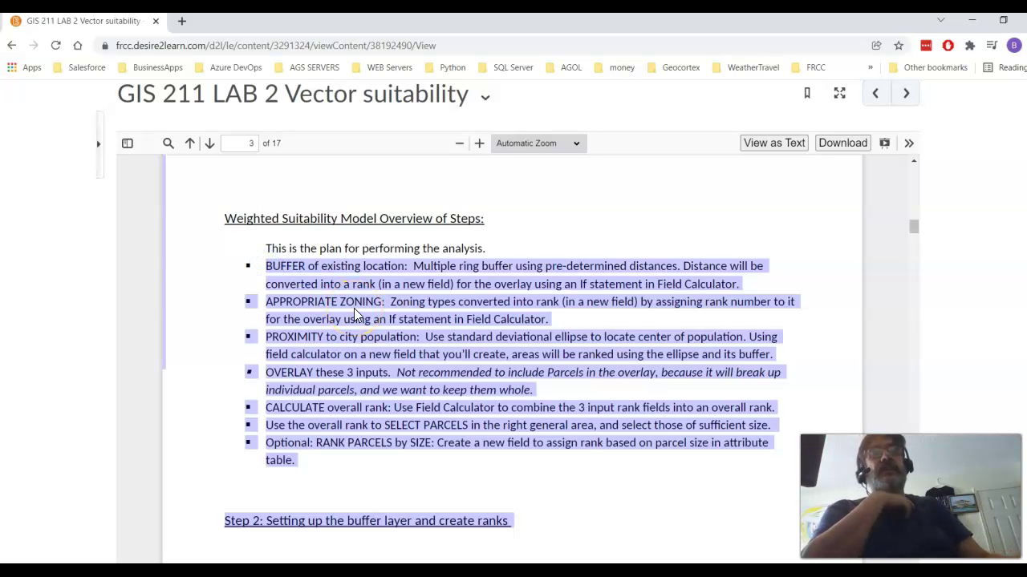
scroll(353, 308, down, 1)
scroll(353, 308, down, 2)
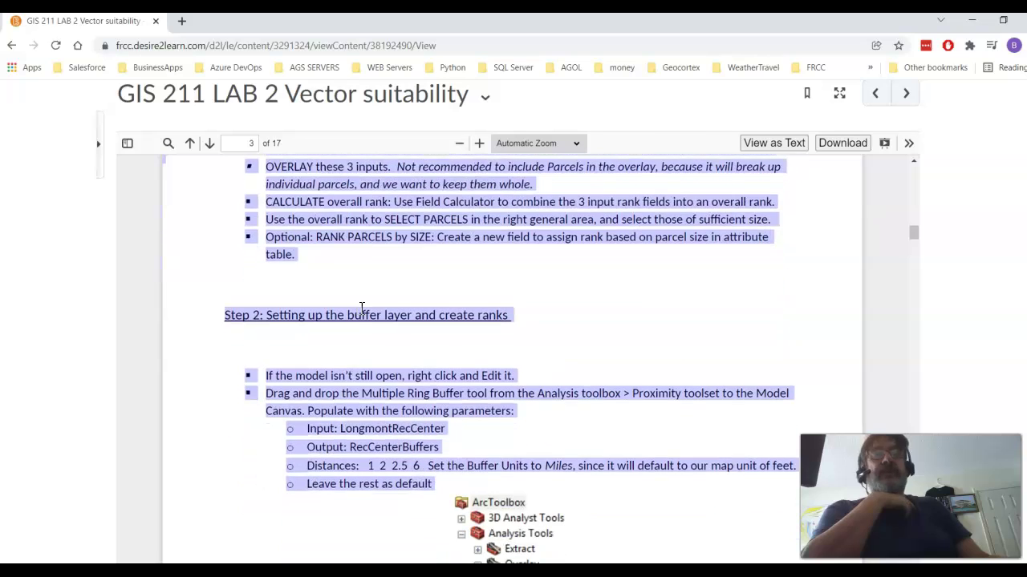
click(551, 287)
scroll(551, 287, up, 3)
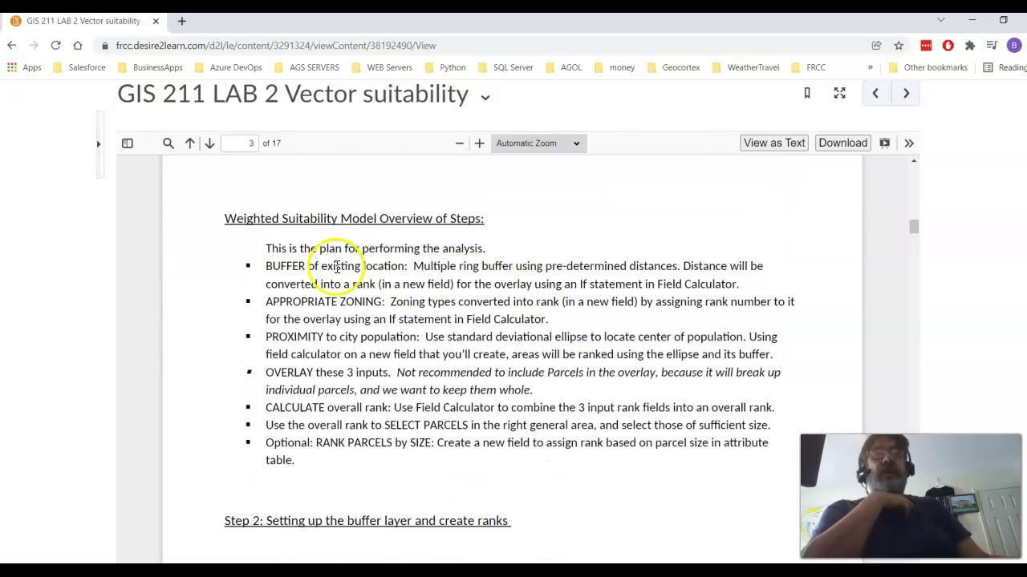
scroll(367, 272, down, 3)
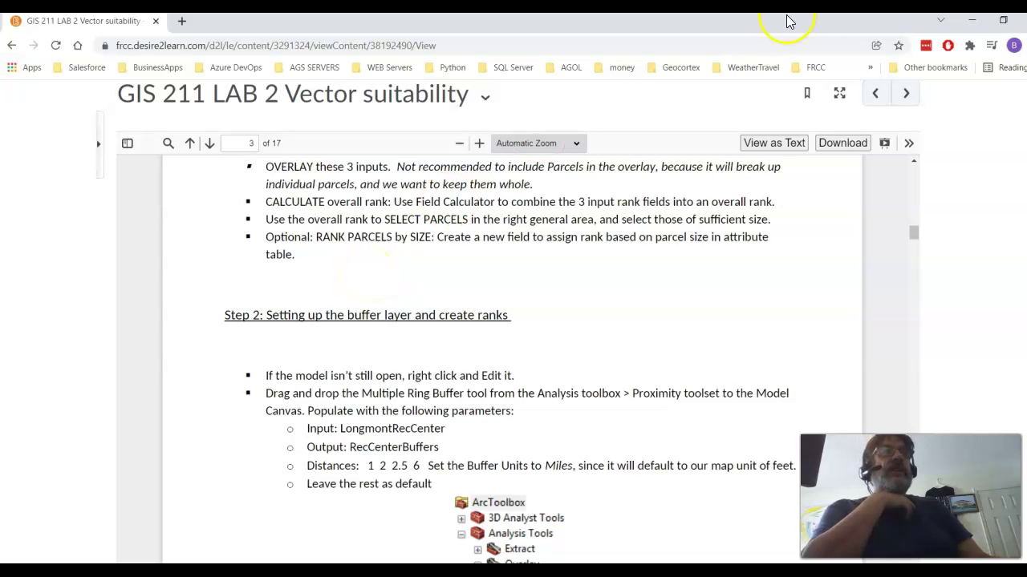
Step: Switch to ArcCatalog and add the Multiple Ring Buffer tool from the Analysis Proximity toolset to the model canvas
click(971, 19)
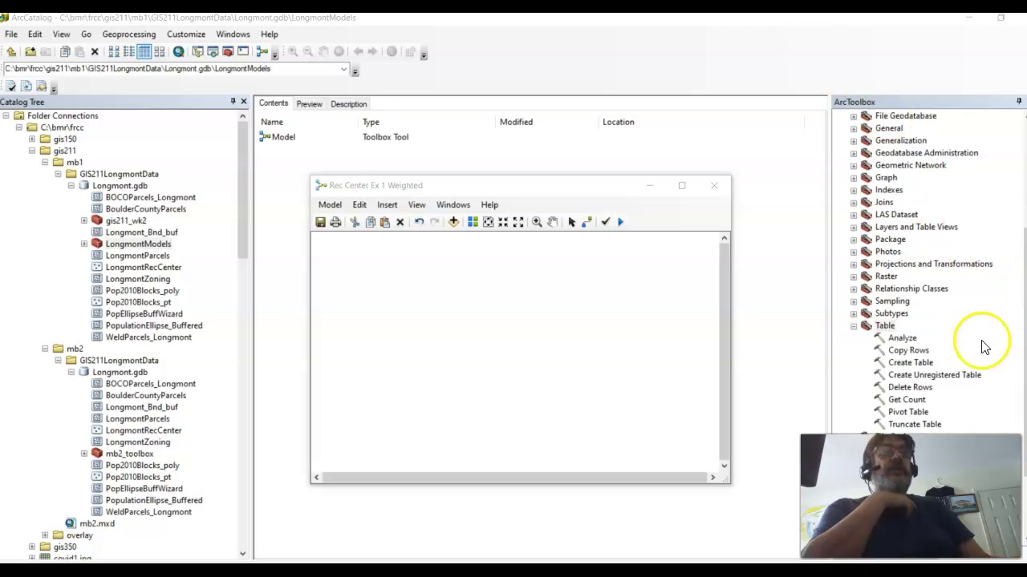
click(854, 326)
scroll(865, 324, up, 2)
scroll(863, 324, up, 4)
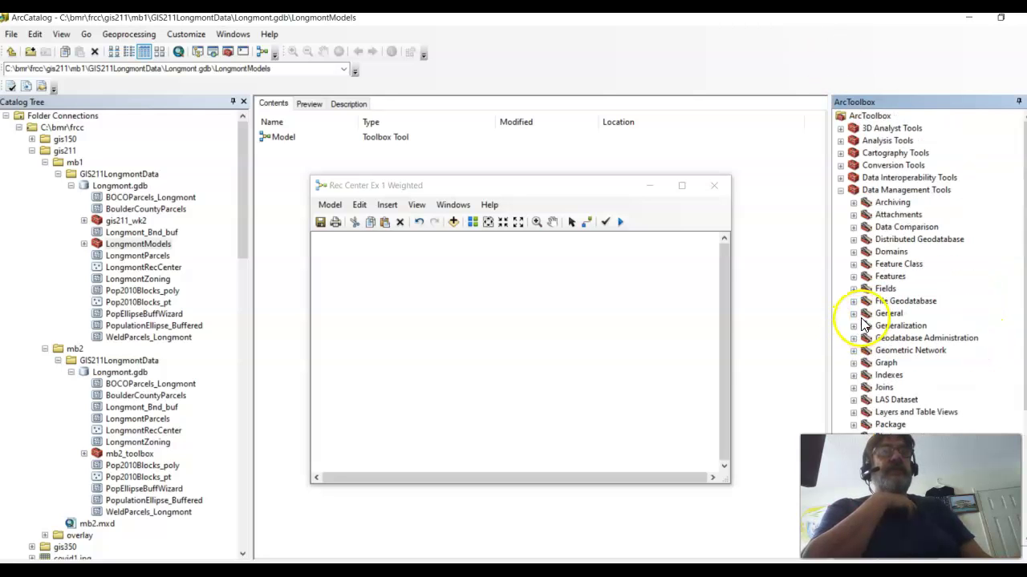
click(840, 140)
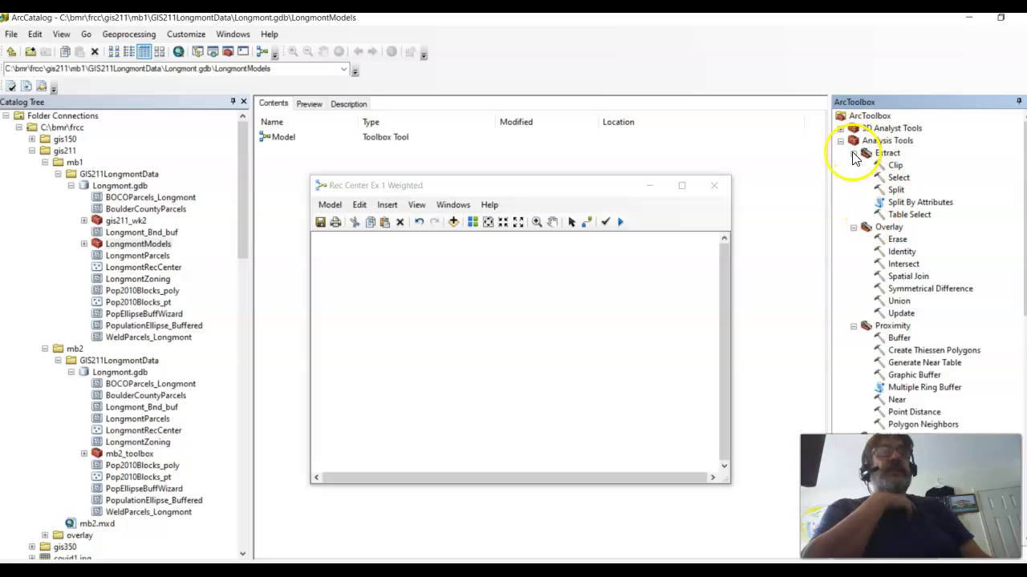
click(854, 153)
click(853, 166)
drag(915, 239, 492, 308)
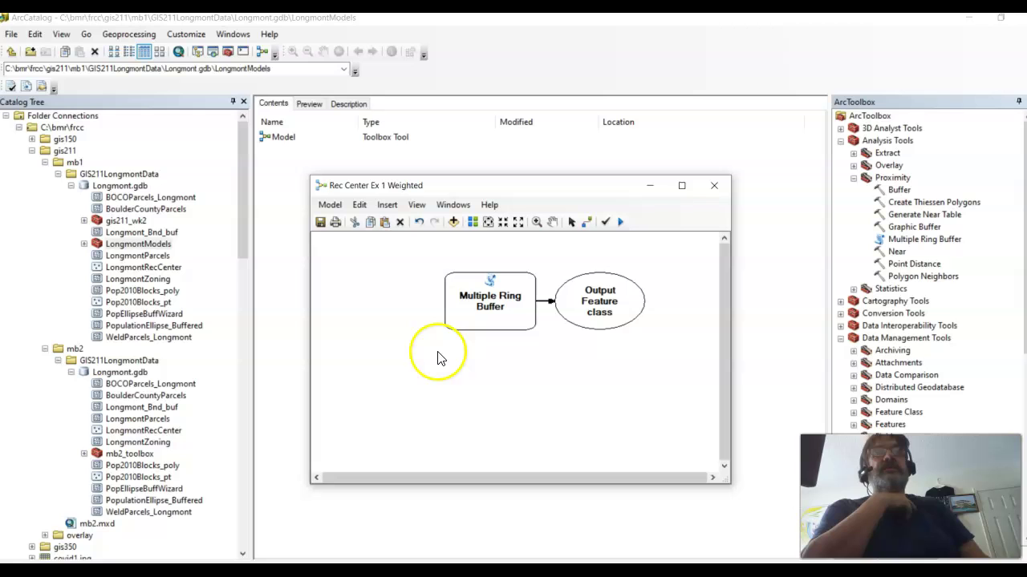
Step: In the model properties, choose to override the Current and Scratch Workspace environments and open their values
click(328, 205)
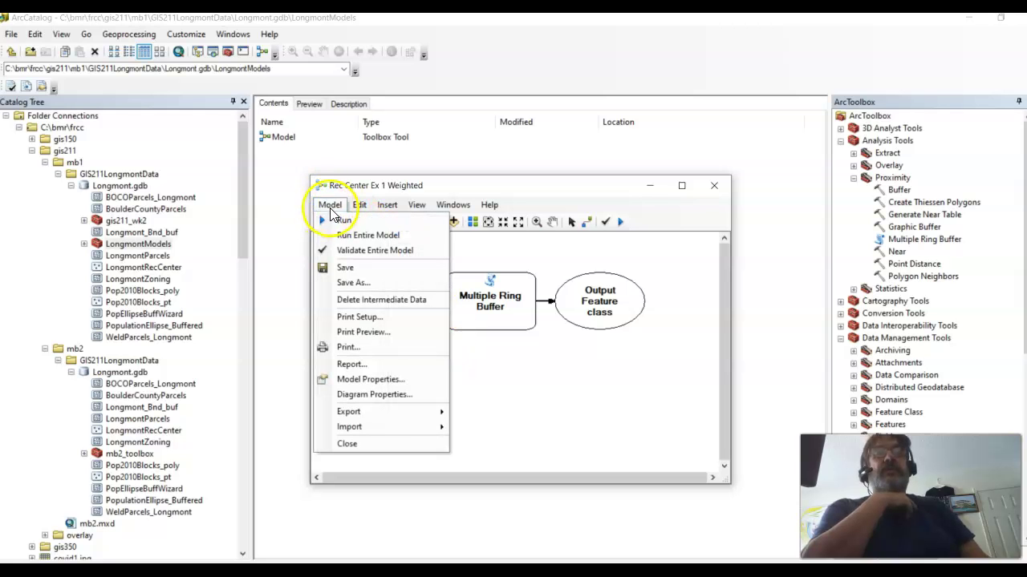
click(395, 380)
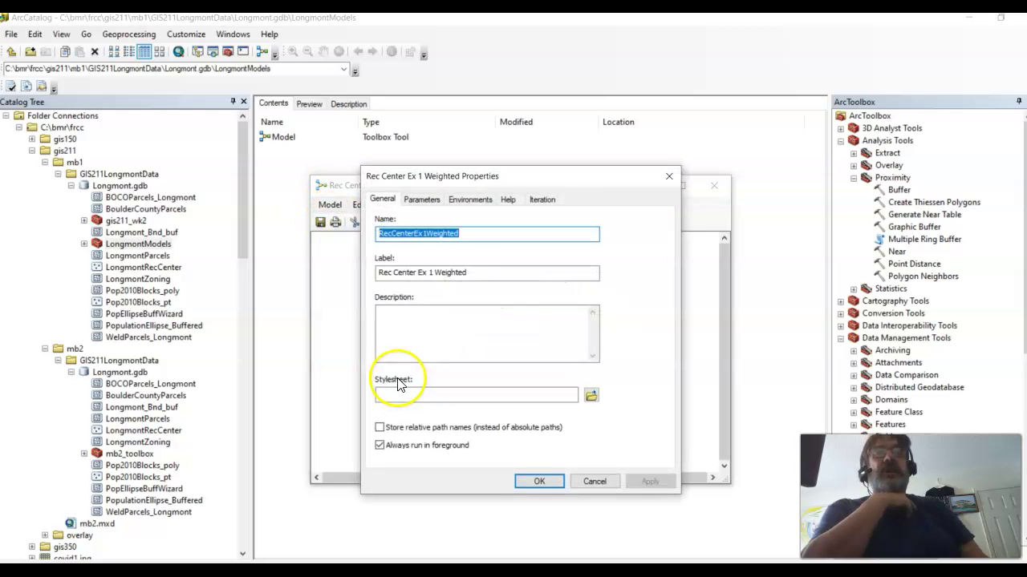
click(469, 200)
scroll(429, 285, down, 2)
click(382, 357)
click(401, 358)
click(396, 358)
click(575, 402)
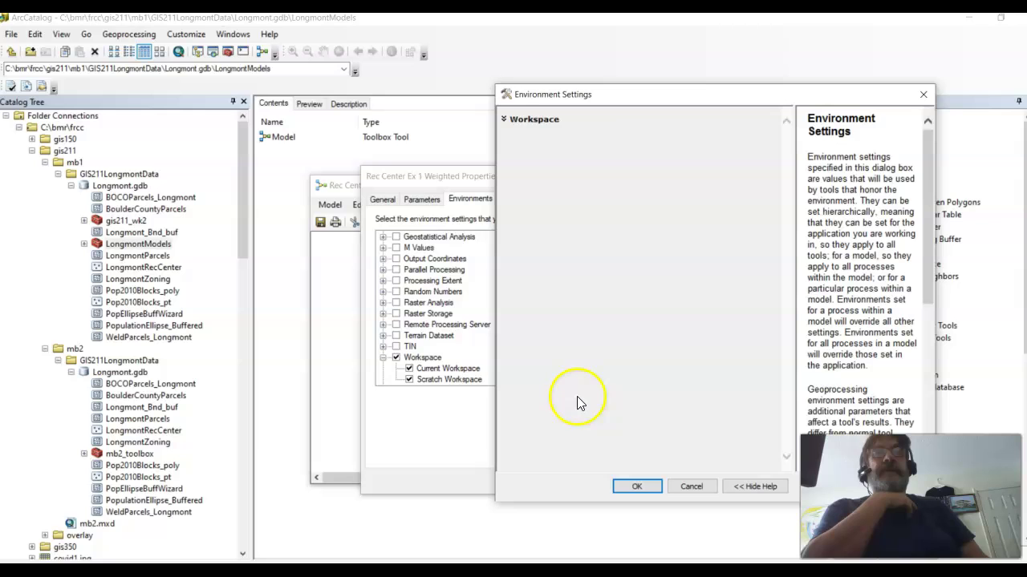
Step: Set the model's Current Workspace to Longmont.gdb in mb1's GIS211LongmontData folder
click(521, 120)
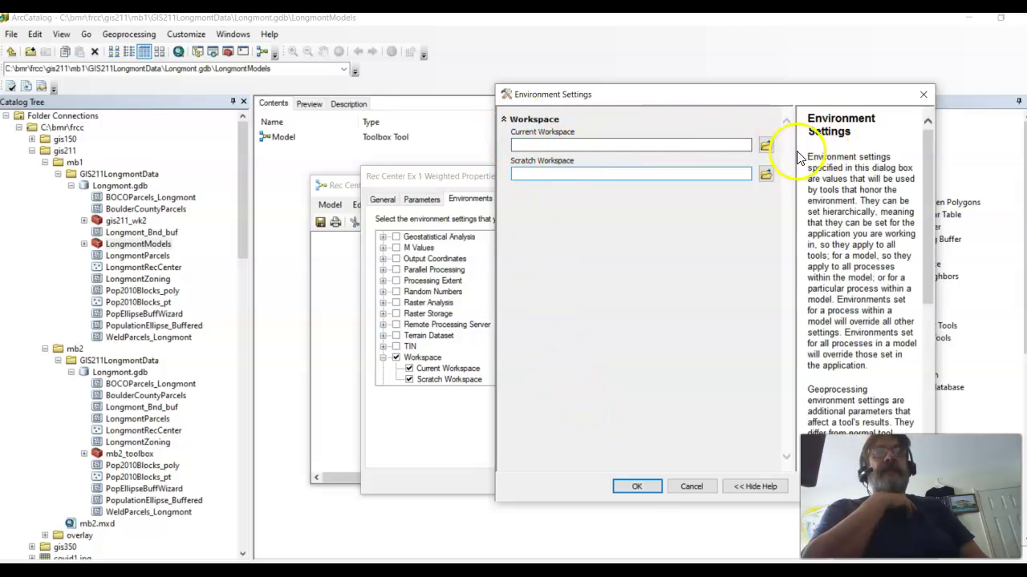
click(116, 189)
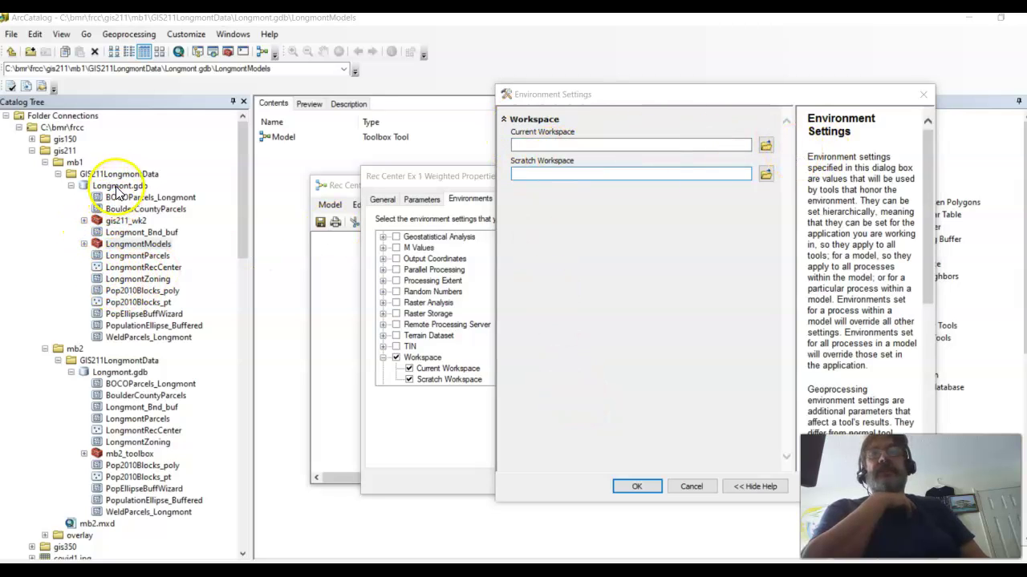
click(766, 145)
click(733, 211)
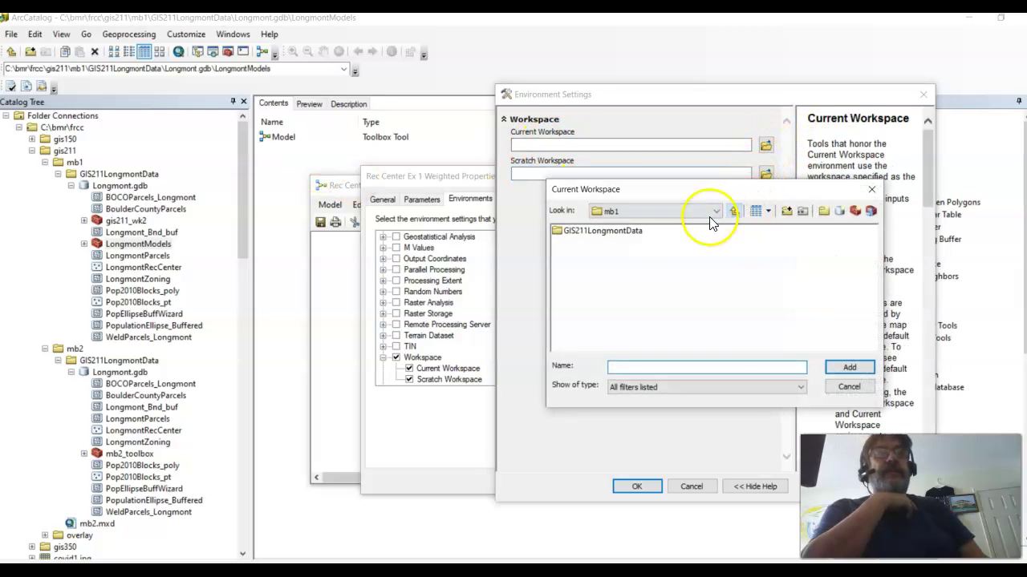
double_click(626, 231)
click(600, 231)
click(847, 367)
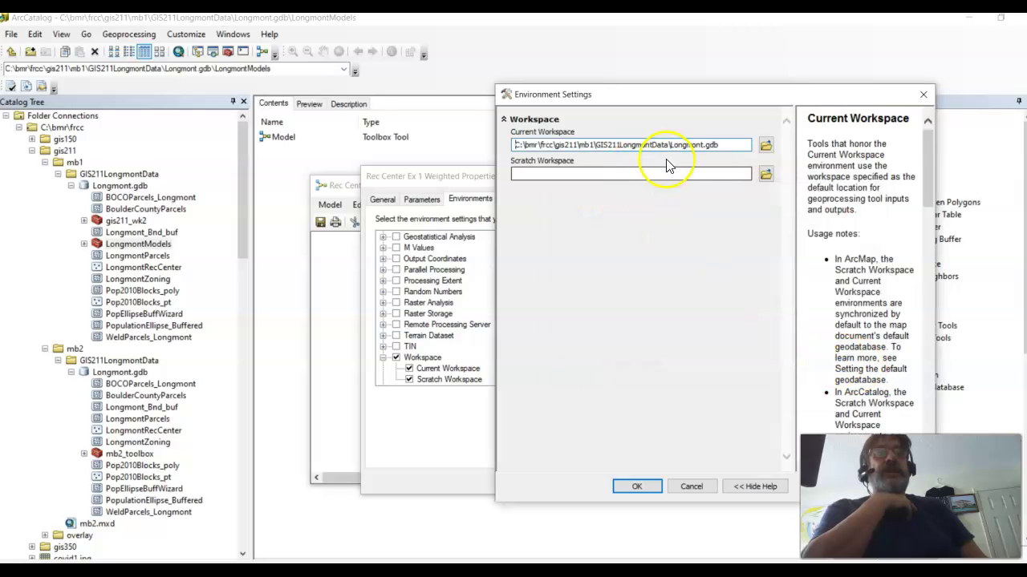
Step: Copy the Current Workspace path into the Scratch Workspace and accept the environment settings and model properties
drag(719, 145, 412, 179)
key(ctrl+c)
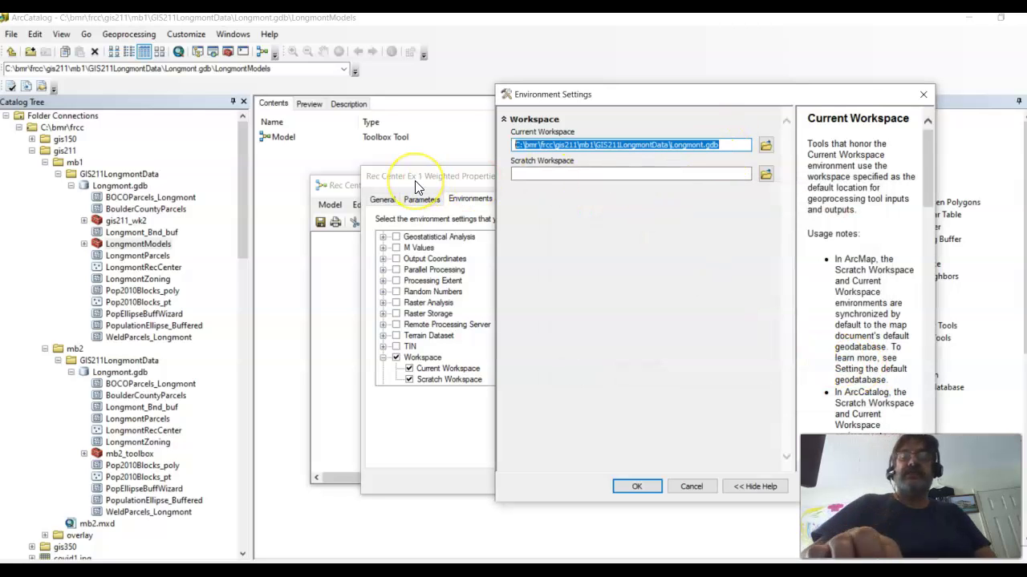
click(552, 174)
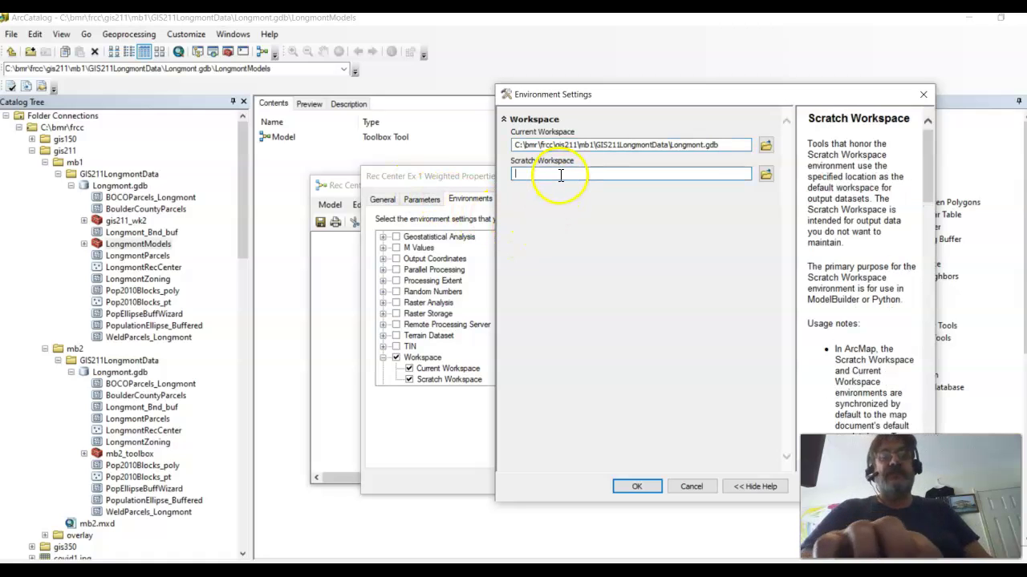
key(ctrl+v)
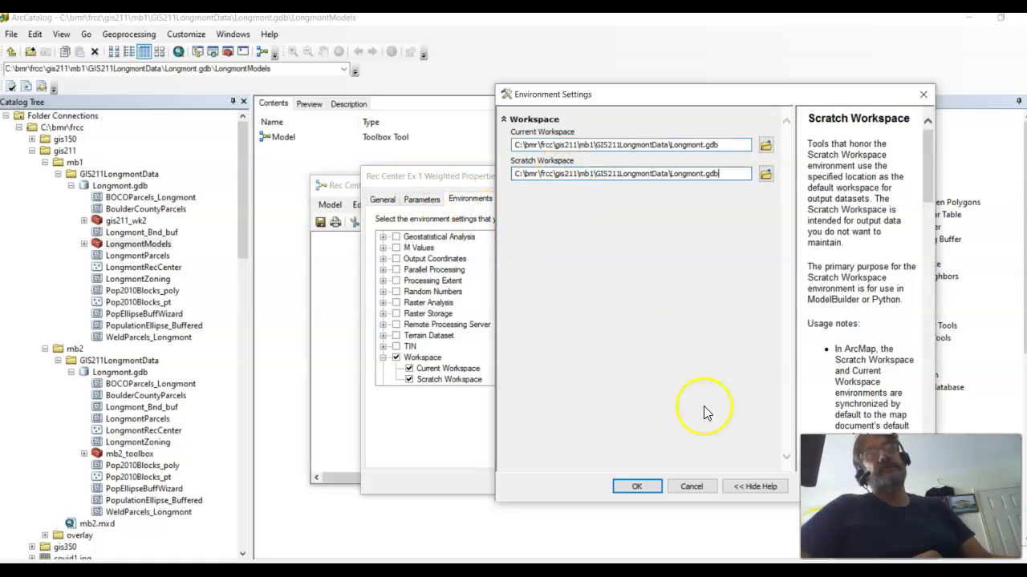
click(636, 486)
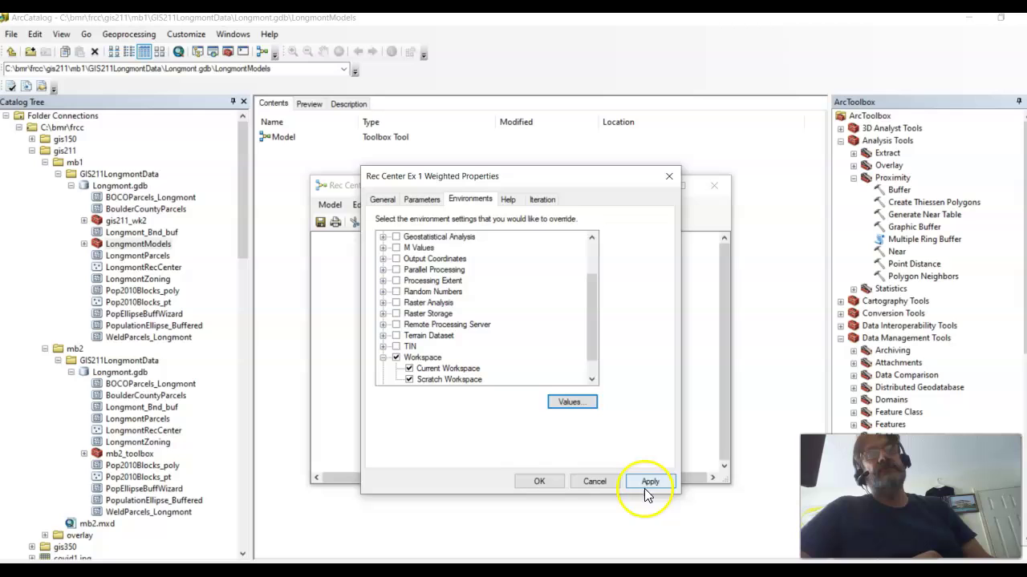
click(537, 484)
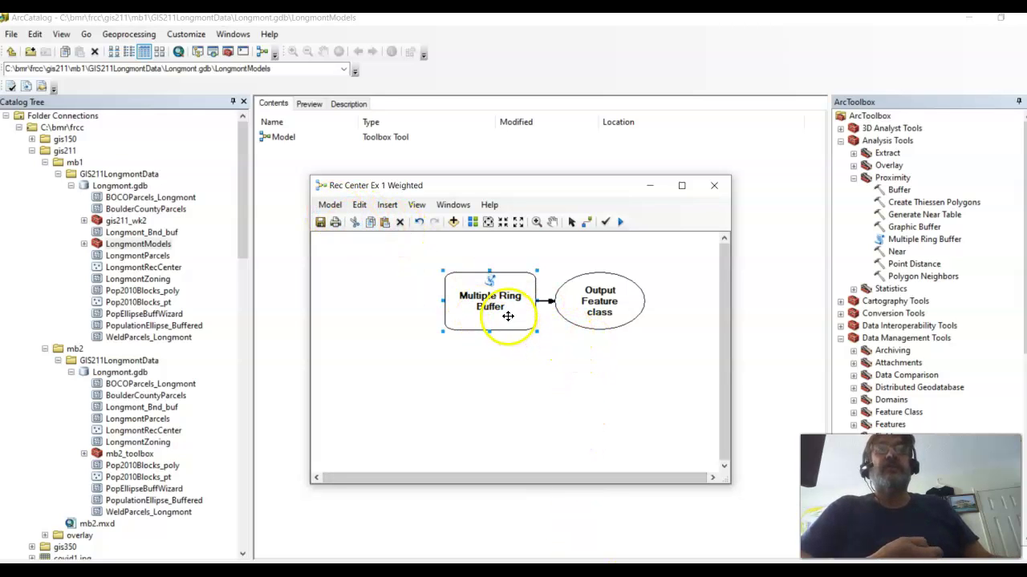
Step: Delete the Multiple Ring Buffer tool from the model and add a fresh copy from the Proximity toolset
right_click(507, 321)
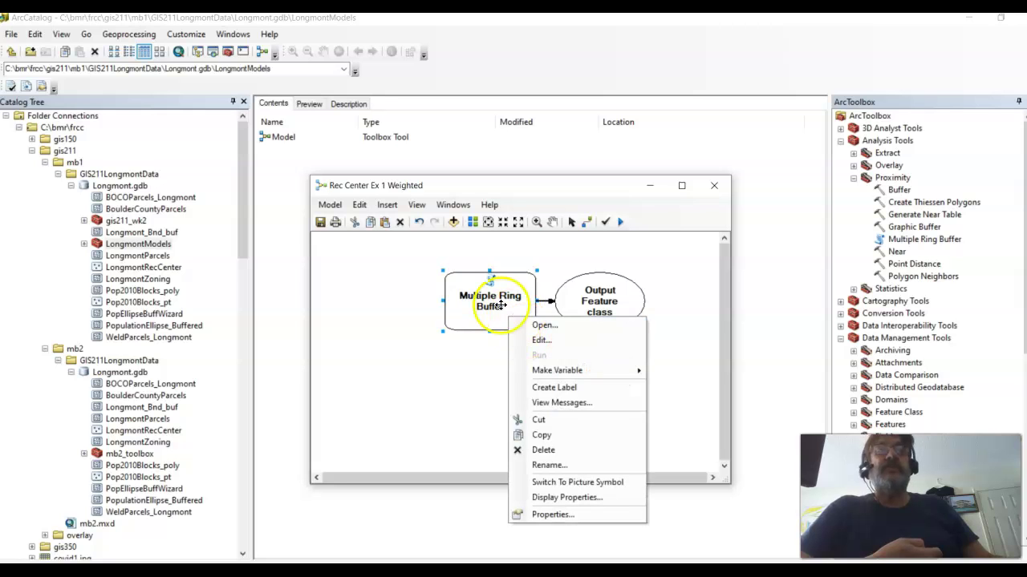
click(553, 450)
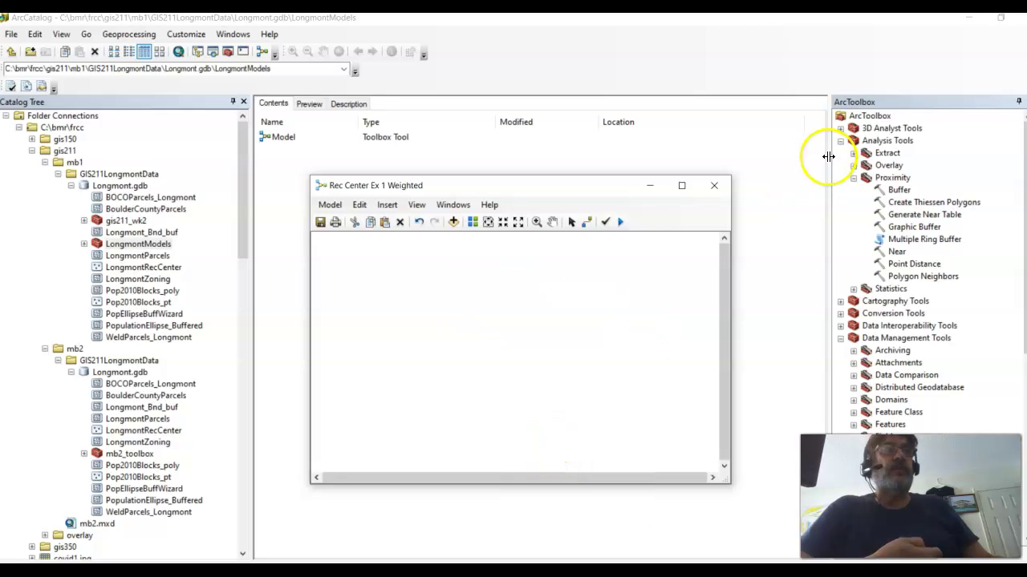
drag(905, 243, 475, 309)
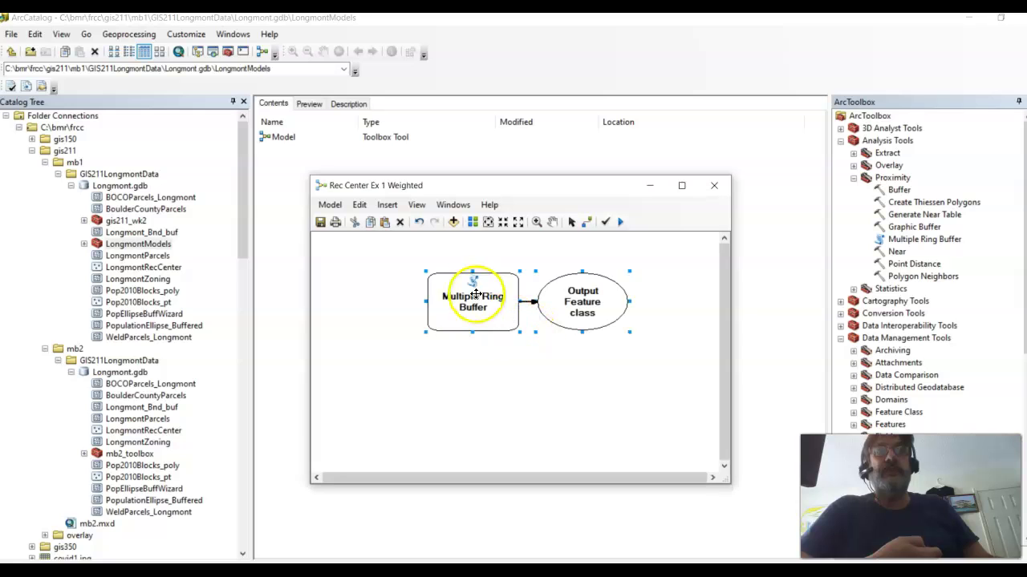
Step: Open the Multiple Ring Buffer parameters and set the input features to LongmontRecCenter from Longmont.gdb
double_click(473, 291)
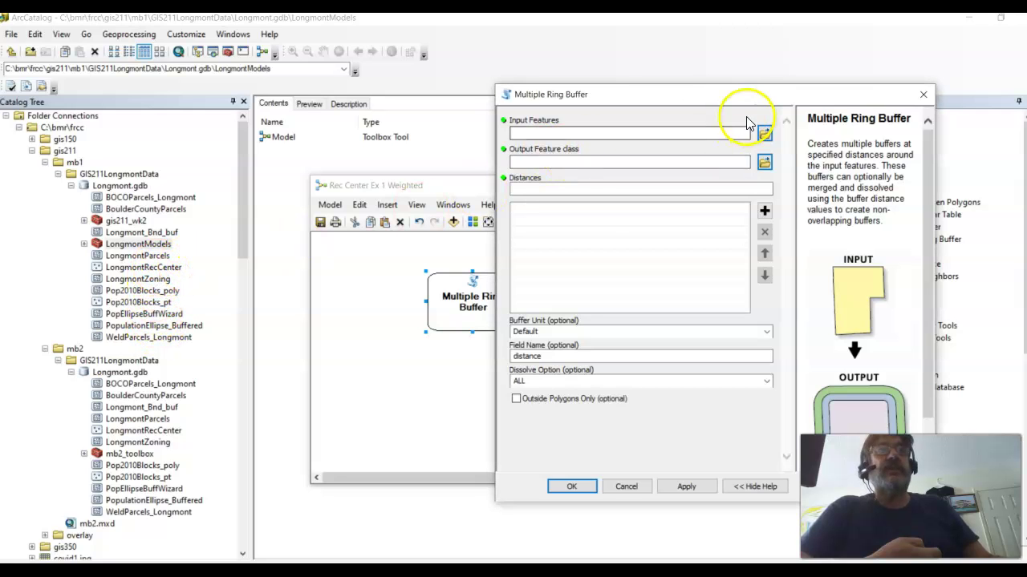
click(765, 133)
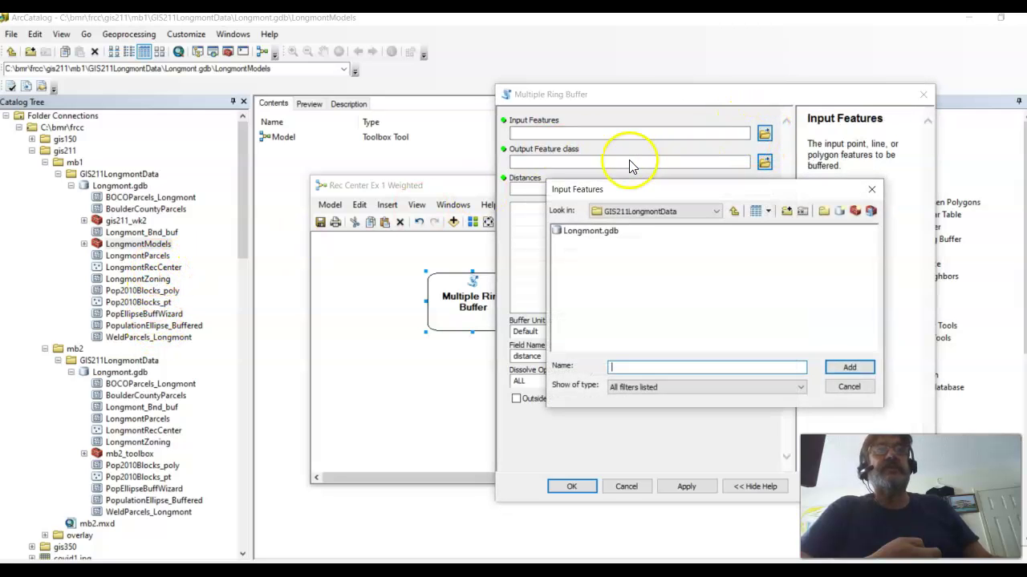
double_click(600, 231)
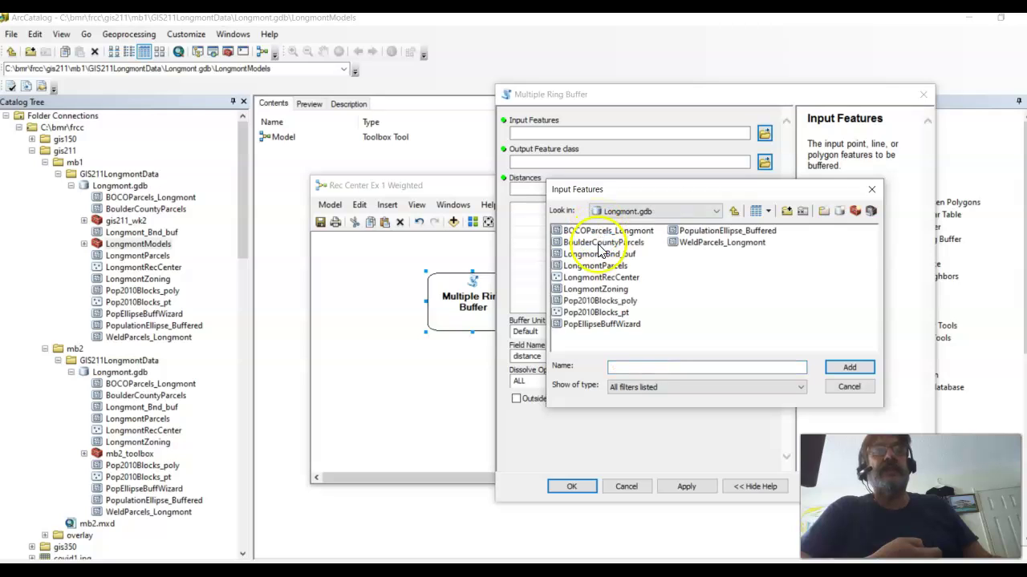
click(607, 278)
click(849, 367)
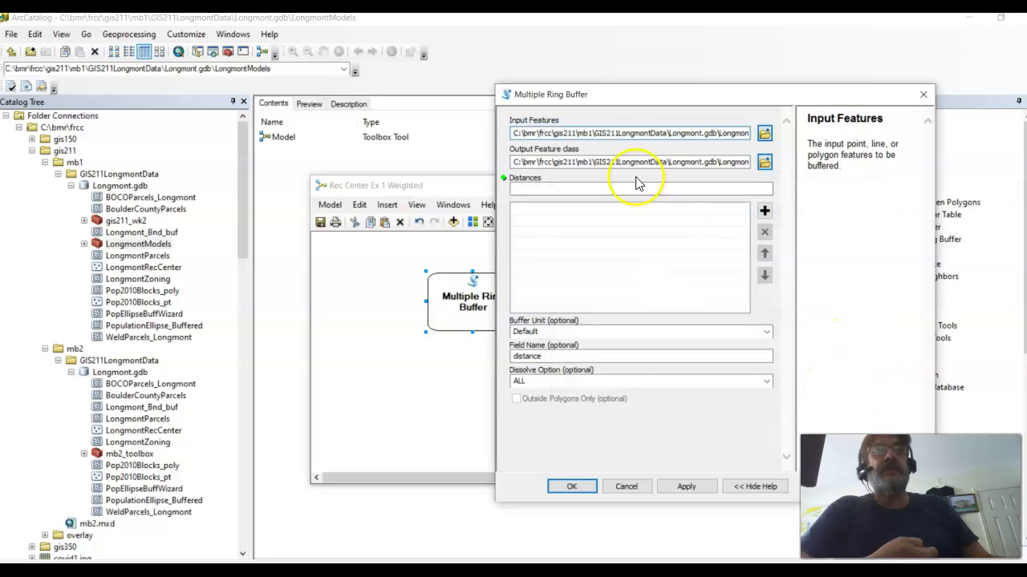
Step: Replace the default output feature class name with reccenter, keeping it in Longmont.gdb
double_click(586, 133)
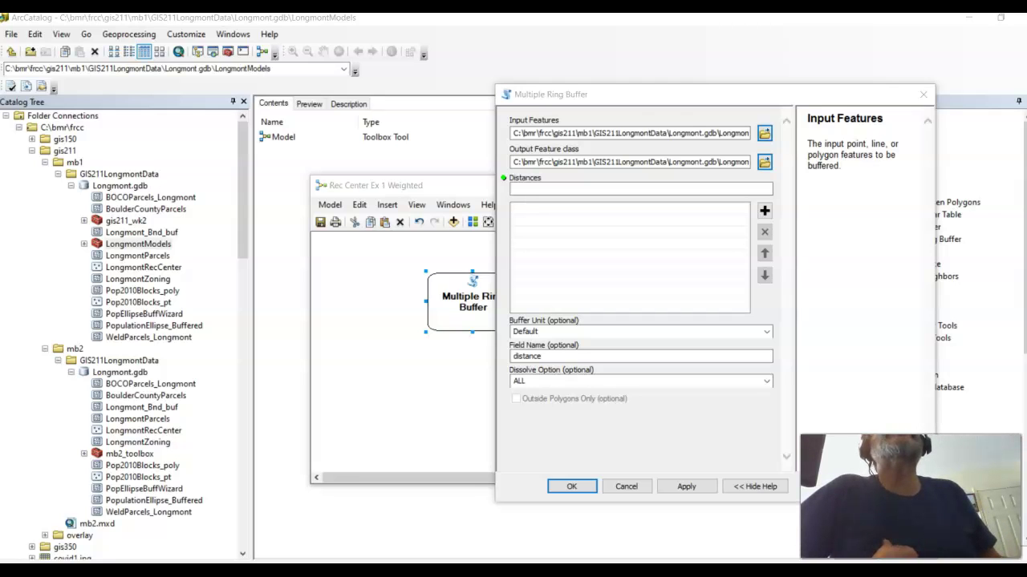
click(728, 161)
double_click(728, 160)
click(719, 161)
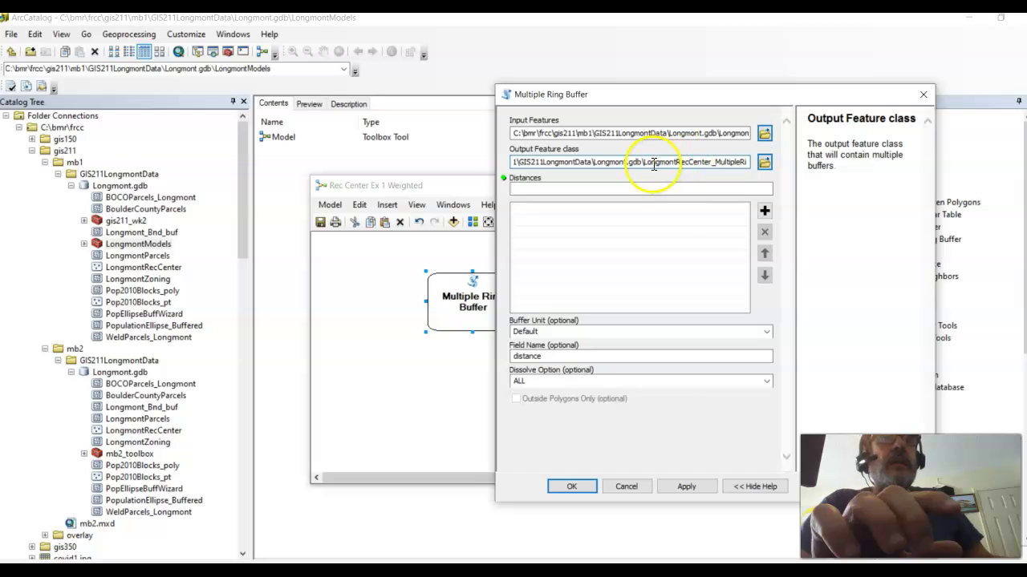
drag(645, 163, 778, 163)
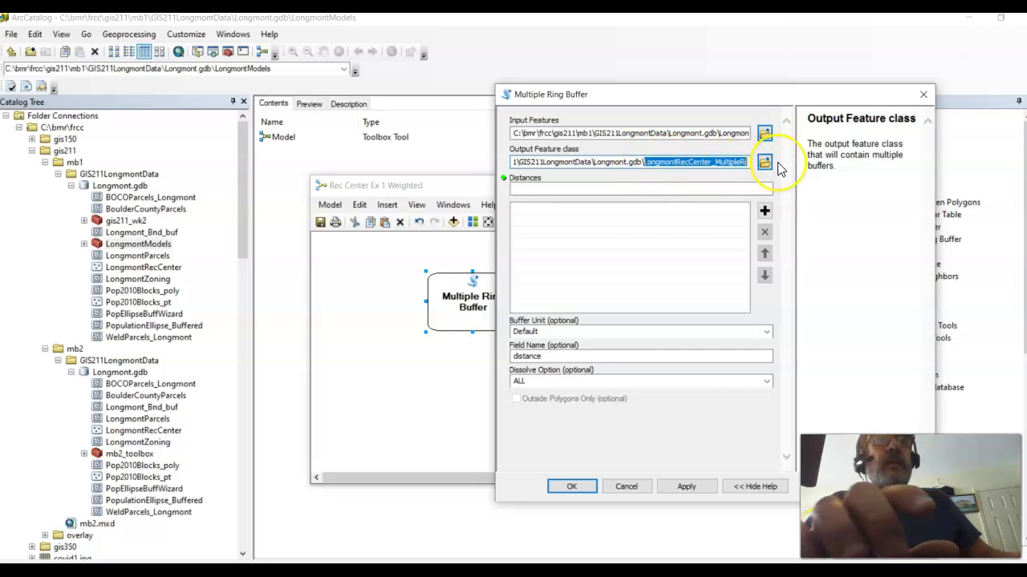
key(BackSpace)
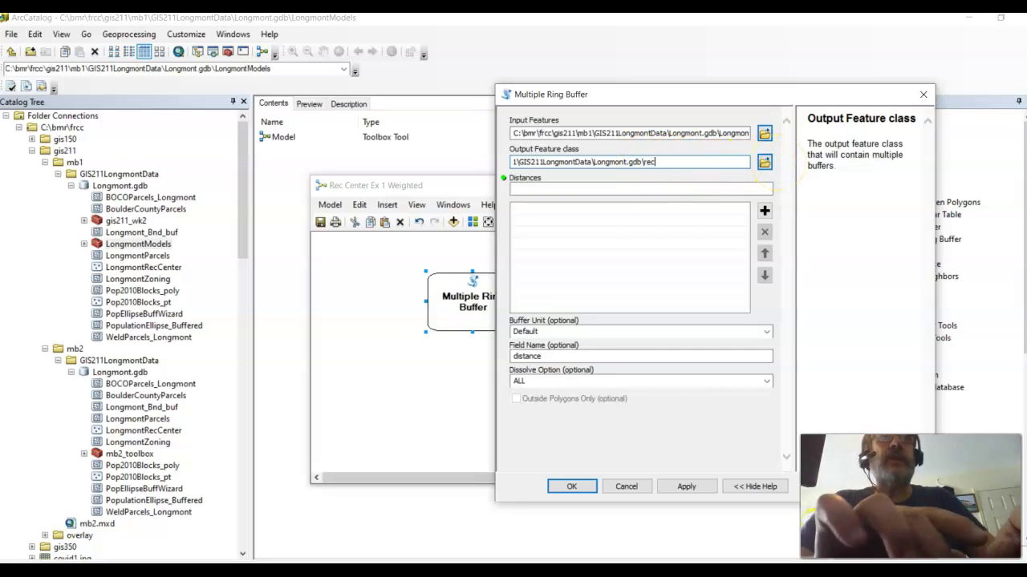
text(reccenter)
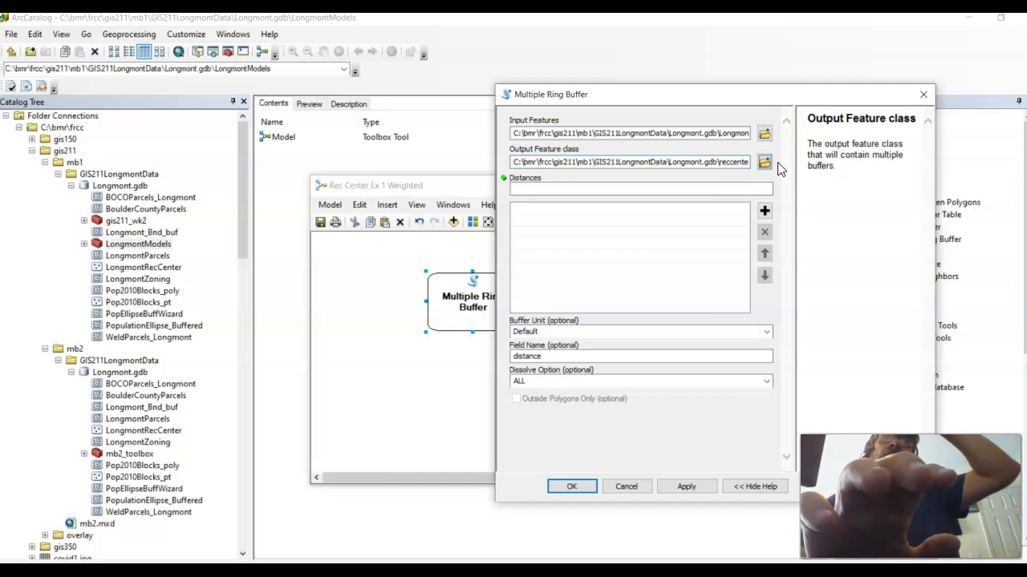
click(687, 248)
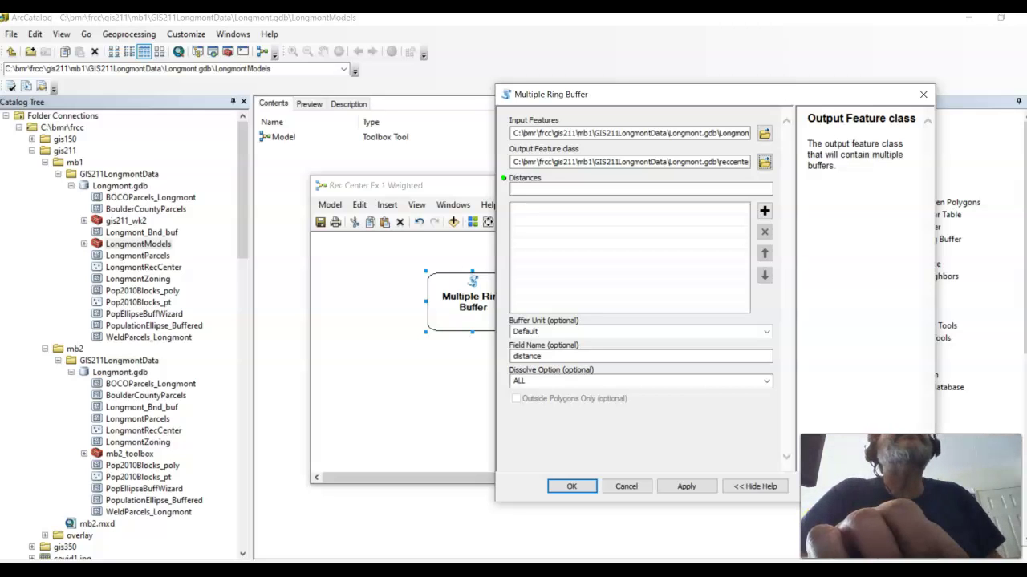
Step: Add the buffer distances 1, 2, 2.5 and 6 and set the buffer unit to Miles
click(744, 187)
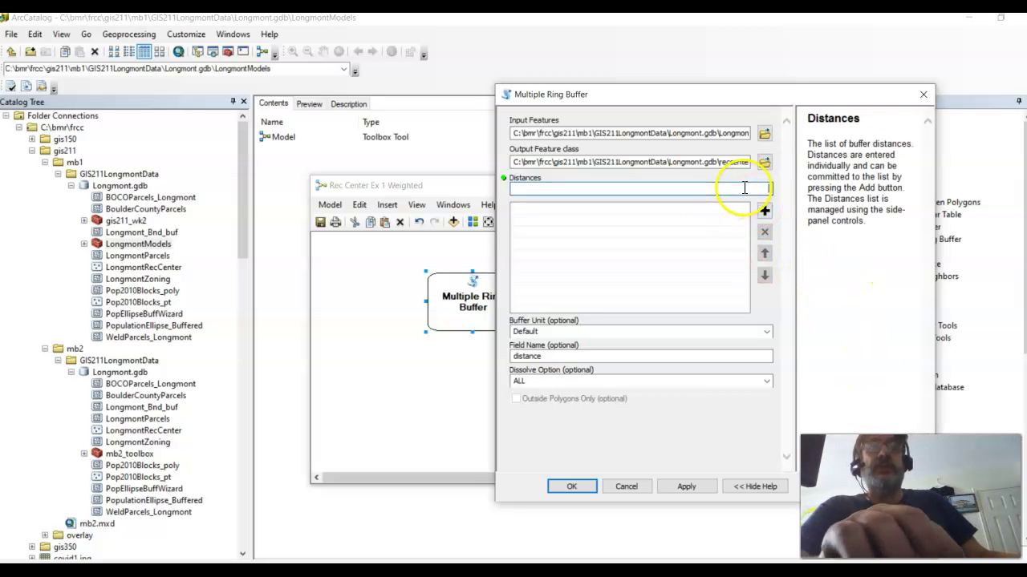
text(1)
click(764, 211)
text(2)
click(744, 185)
text(2.5)
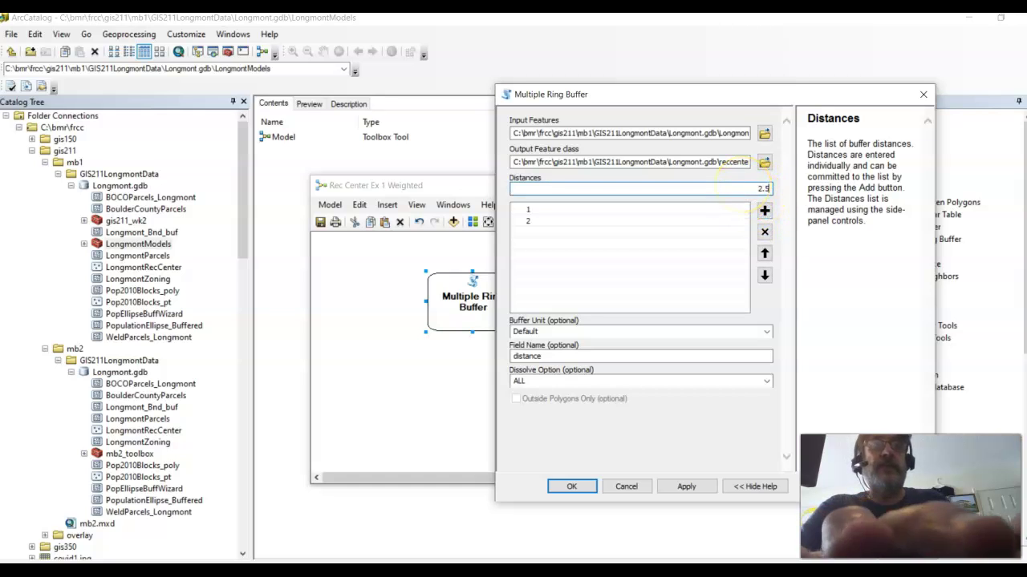
click(763, 210)
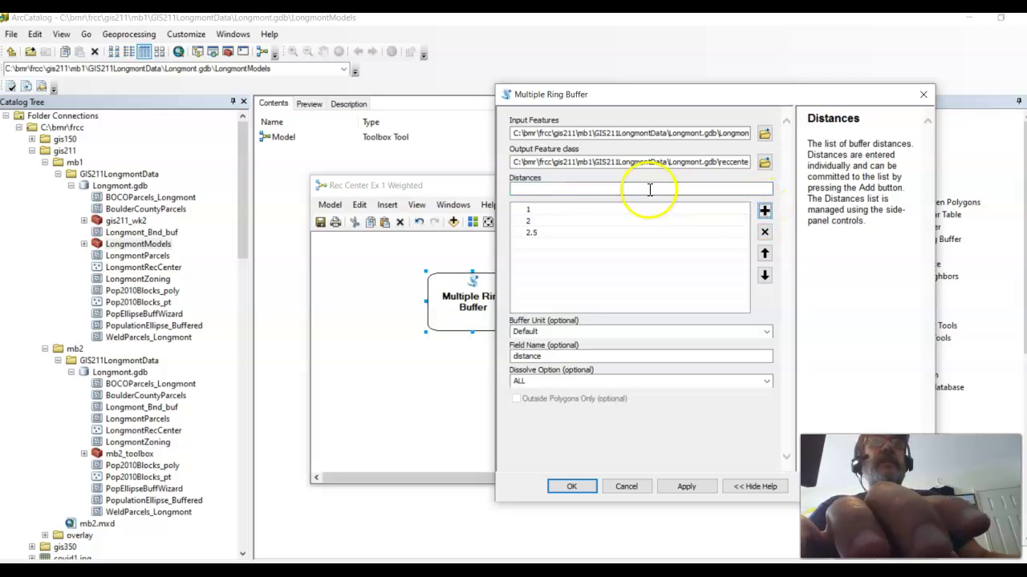
text(5)
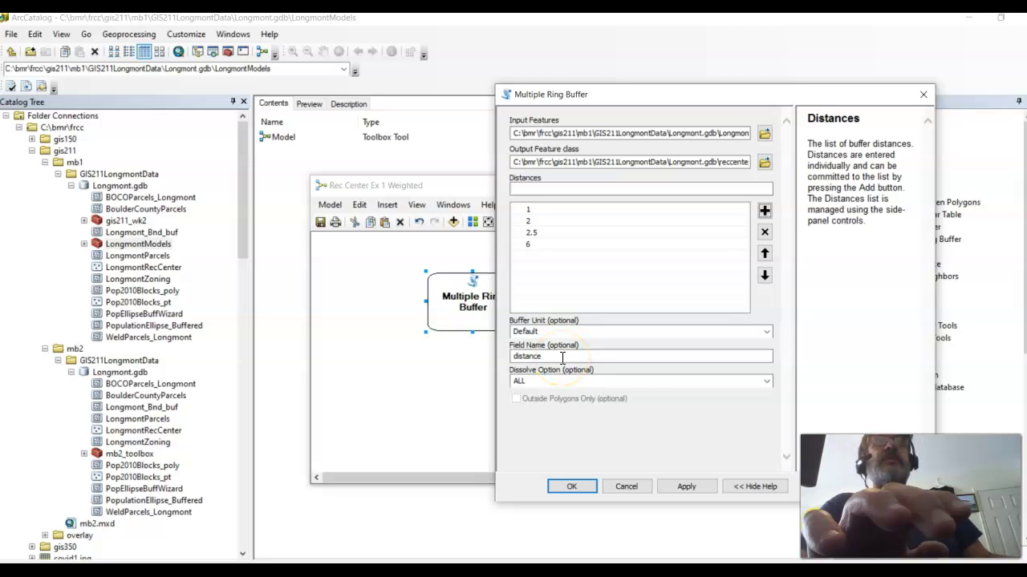
click(767, 331)
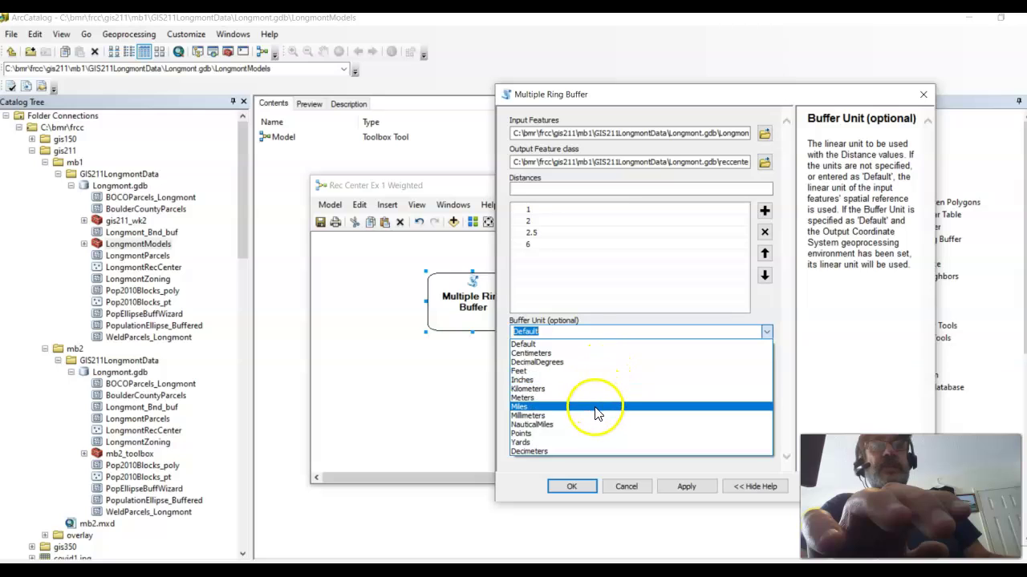
key(Escape)
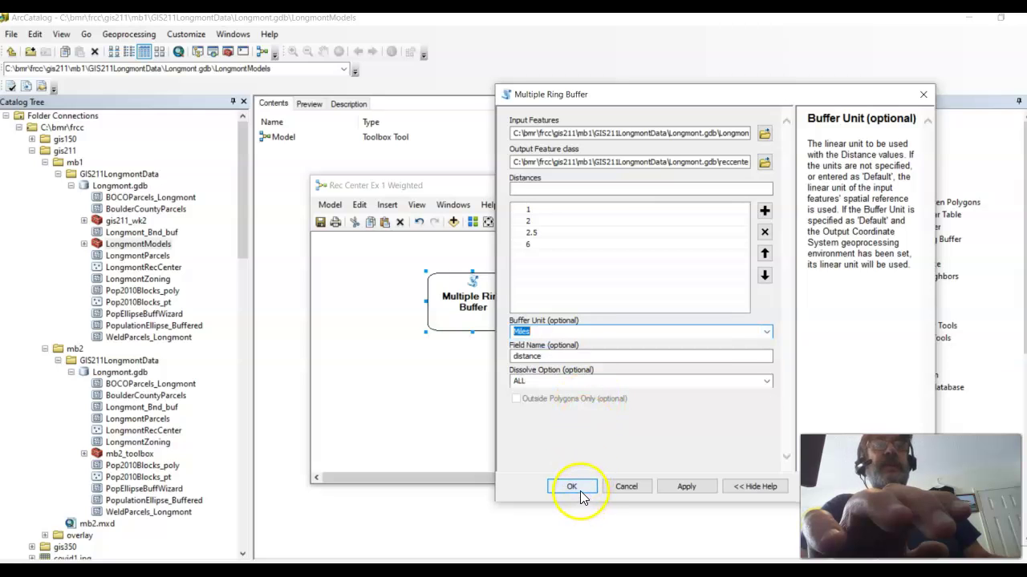
Step: Confirm the Multiple Ring Buffer parameters and shift the output, tool and input elements slightly to the right in the model diagram
click(581, 491)
drag(572, 300, 612, 301)
drag(468, 303, 510, 305)
drag(374, 313, 412, 321)
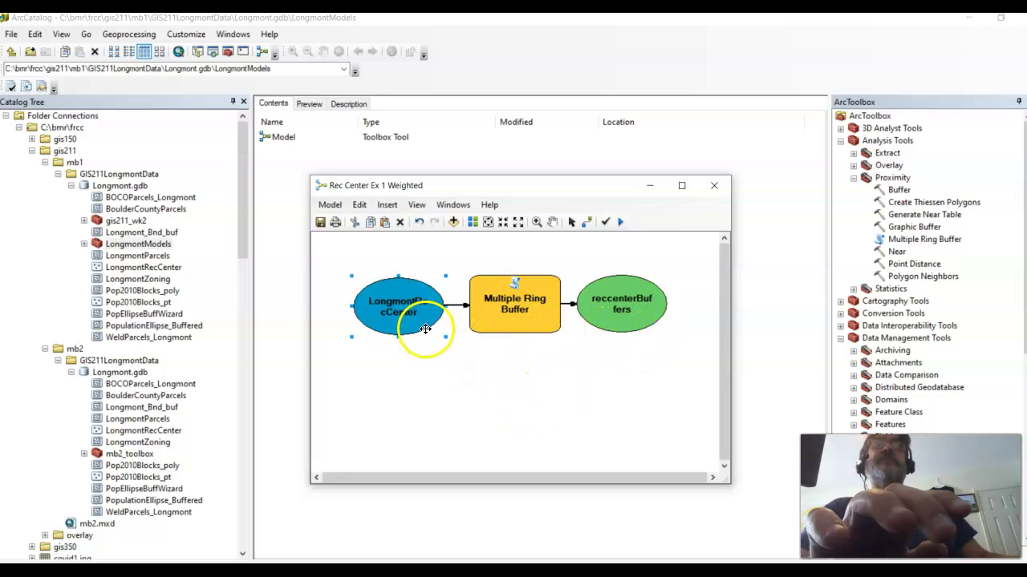
Step: Save the Rec Center Ex 1 Weighted model and run the entire model, closing the run report
click(329, 204)
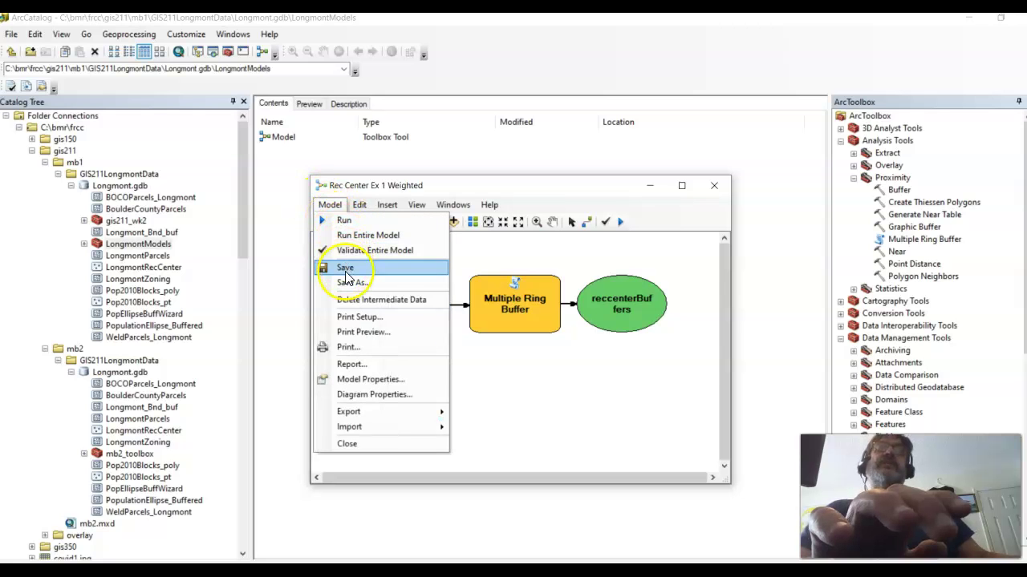
click(338, 267)
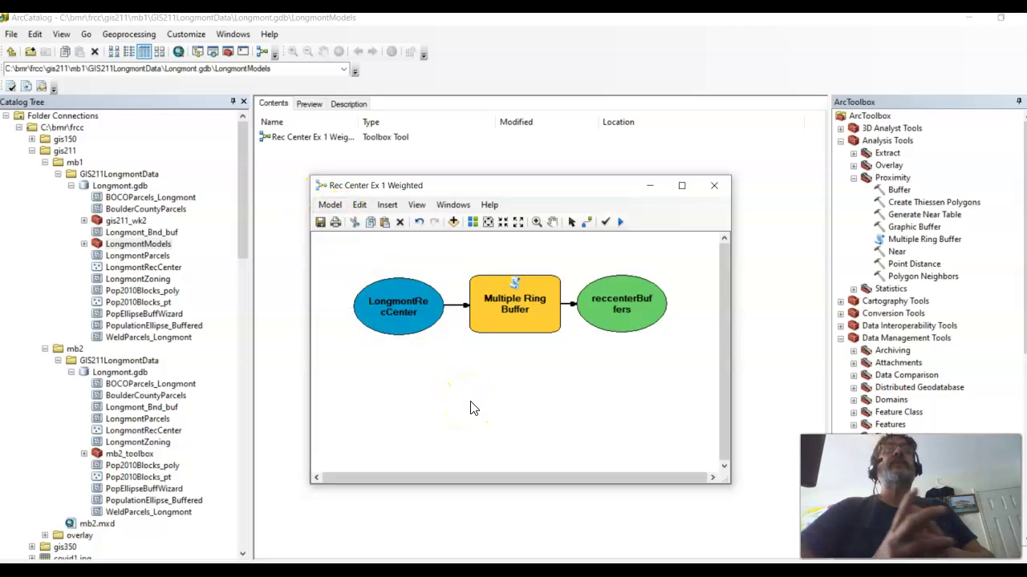
click(516, 300)
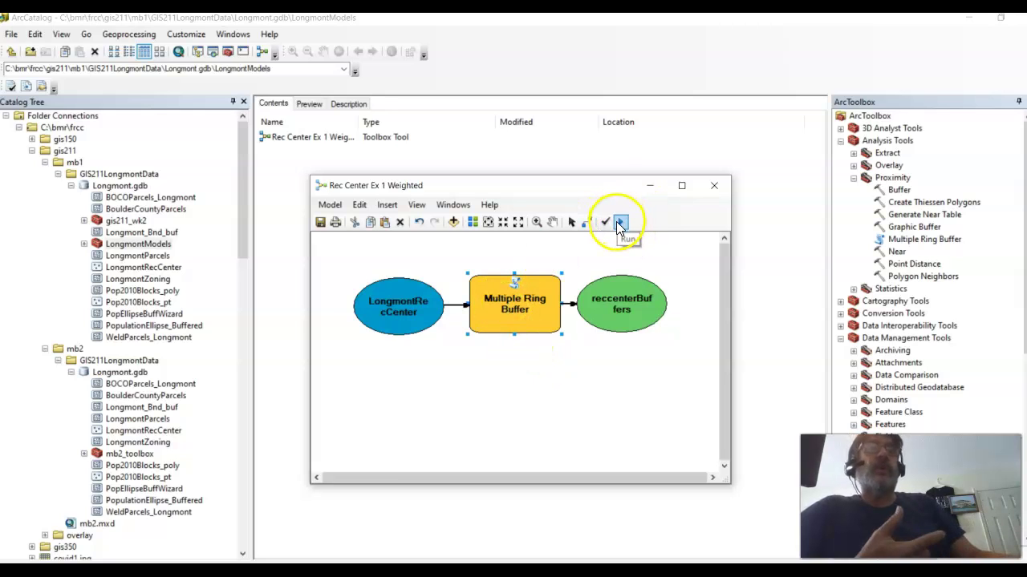
click(329, 205)
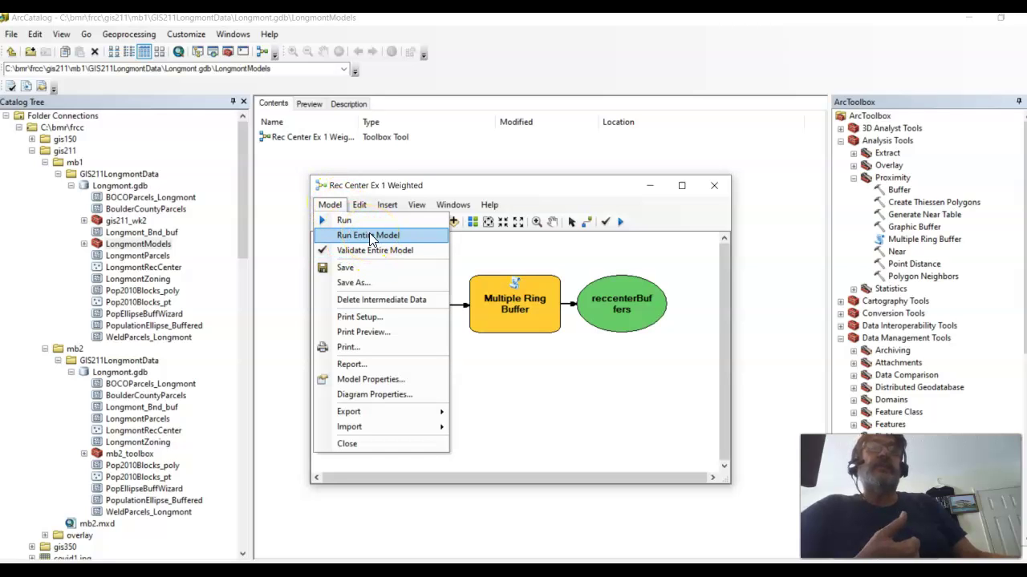
click(368, 235)
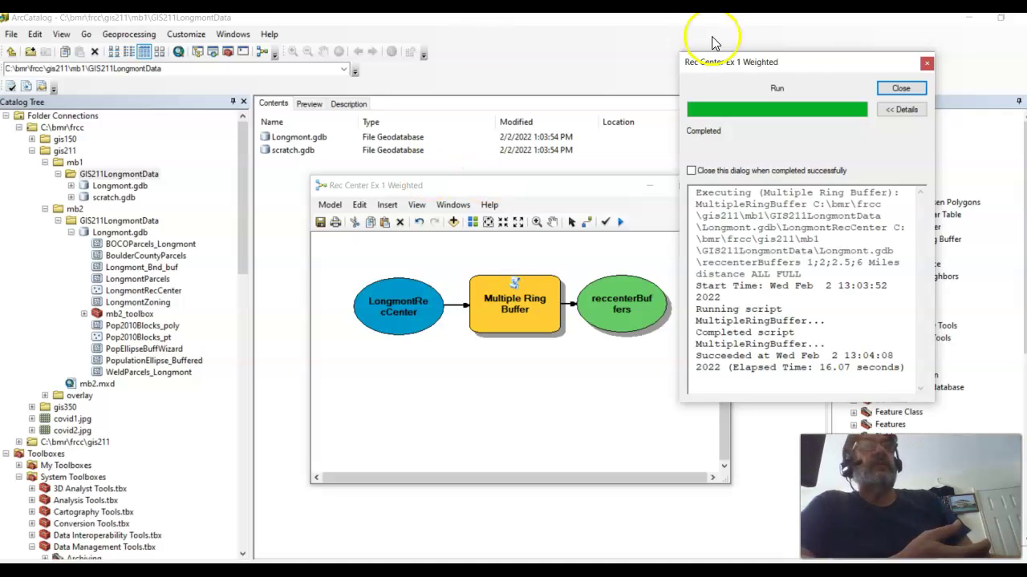
click(899, 89)
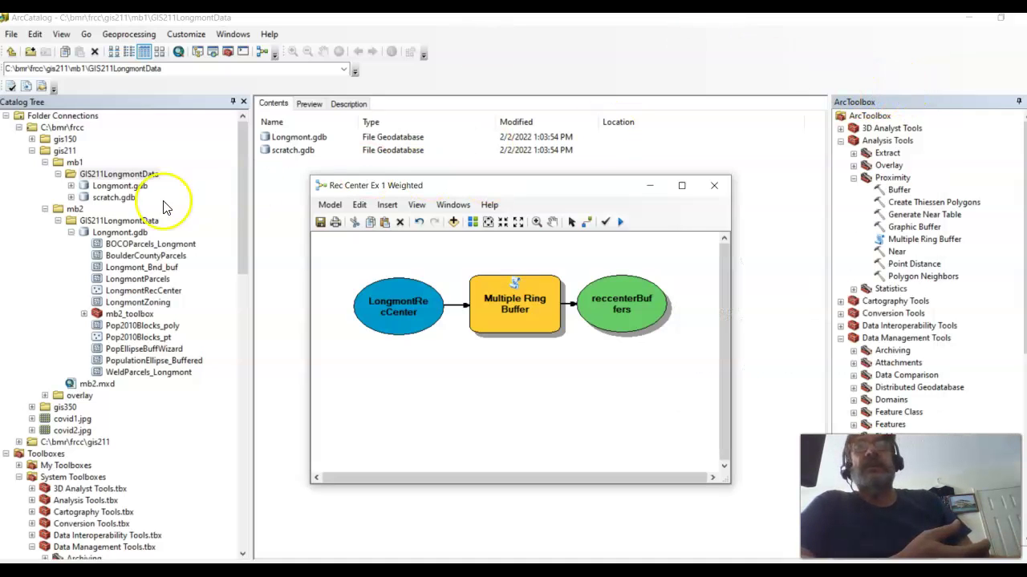
Step: Refresh Longmont.gdb and its GIS211LongmontData folder under mb2, and collapse that folder
right_click(122, 233)
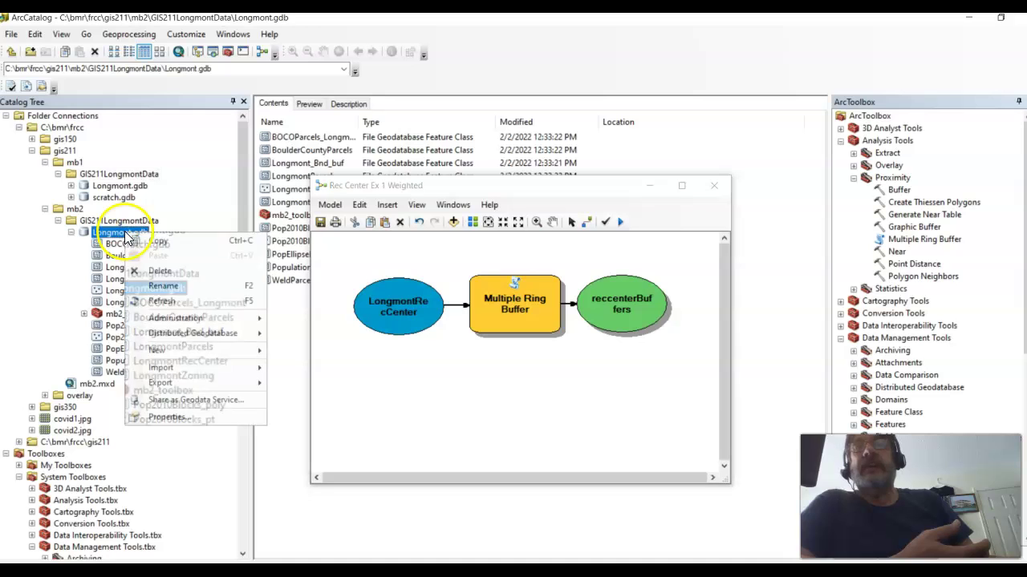
click(161, 301)
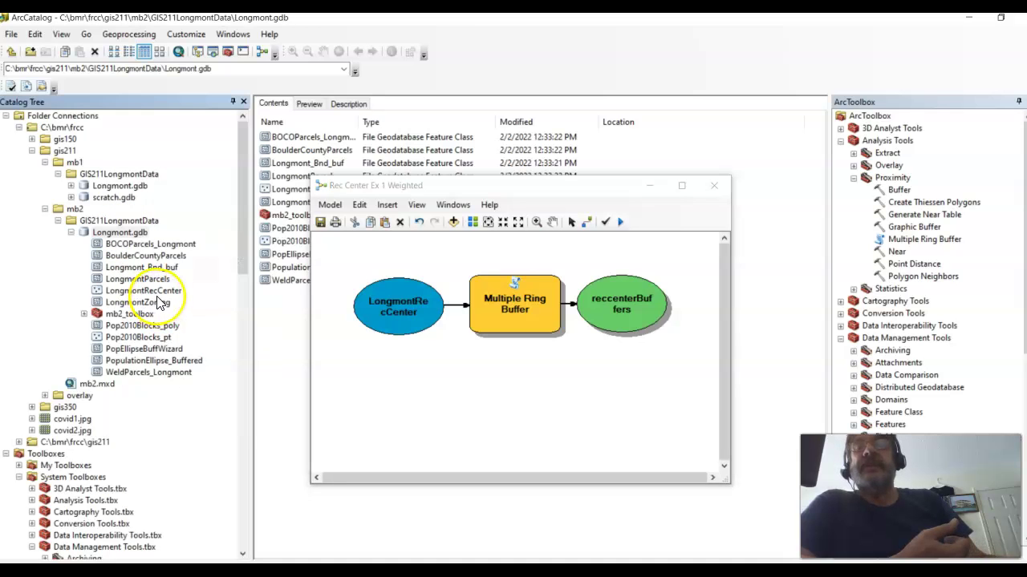
right_click(116, 221)
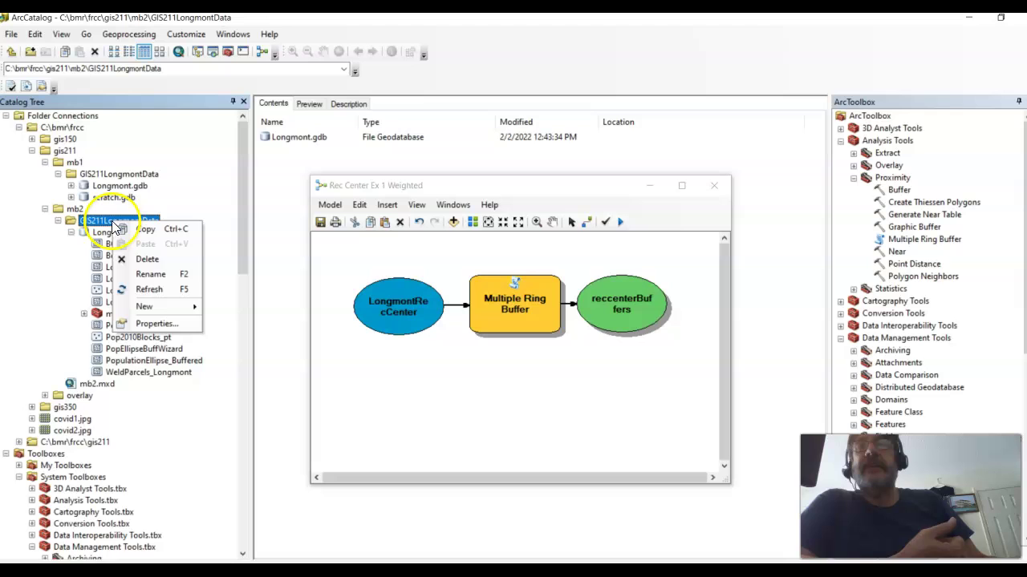
click(138, 291)
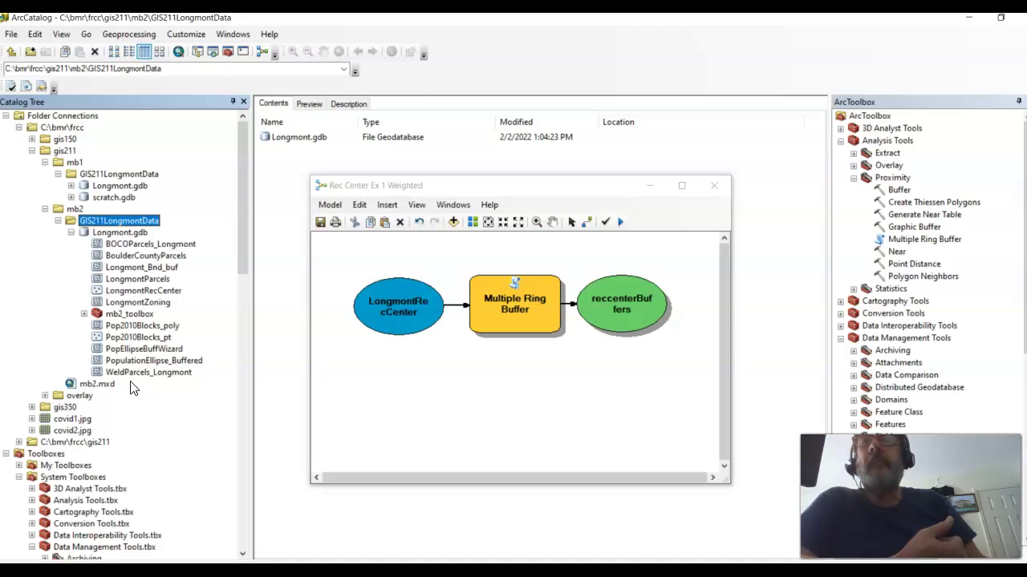
click(58, 221)
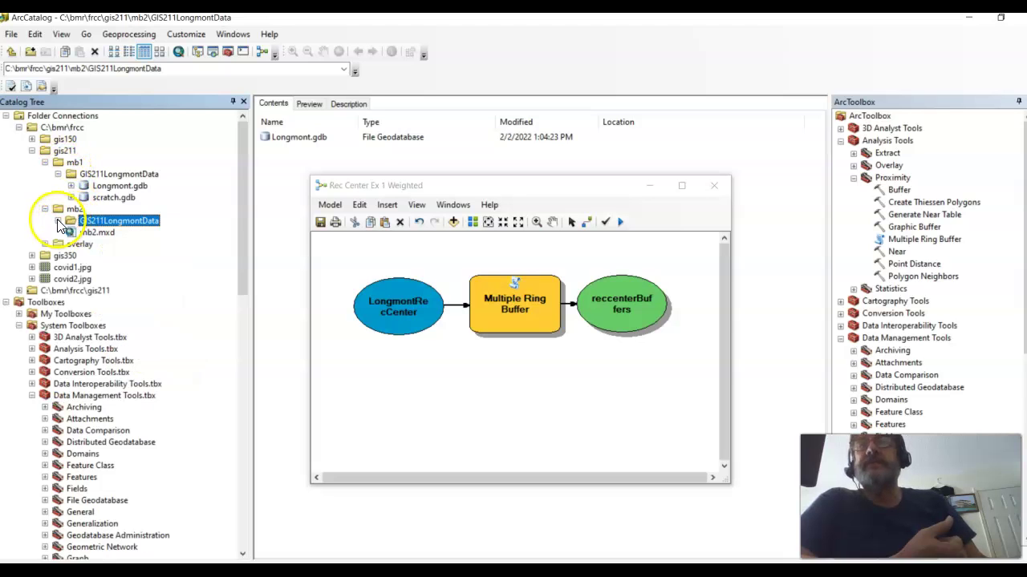
Step: Expand and refresh Longmont.gdb under mb1 and preview the reccenterBuffers feature class, moving the model window off the preview
double_click(100, 187)
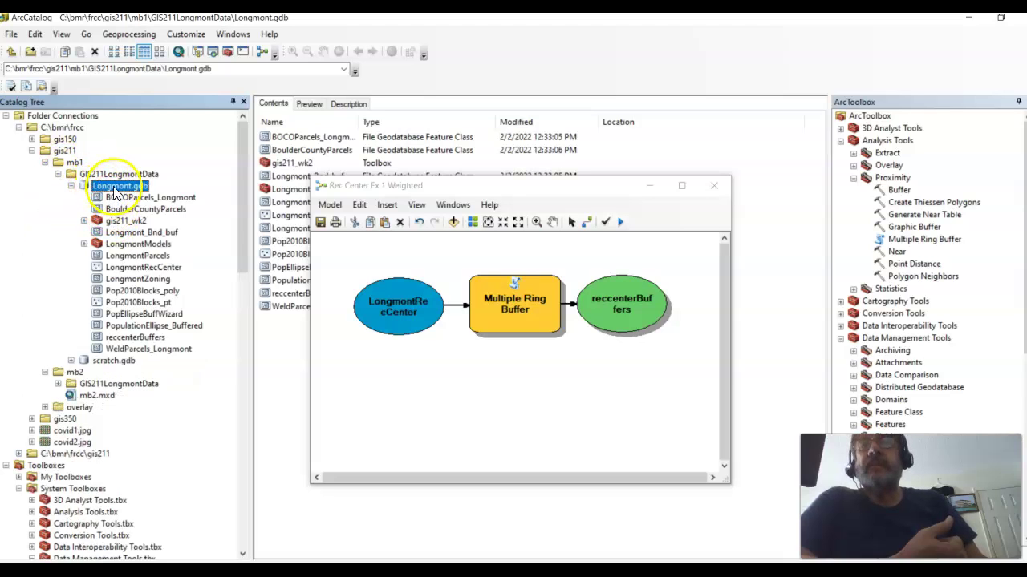
right_click(116, 188)
click(151, 252)
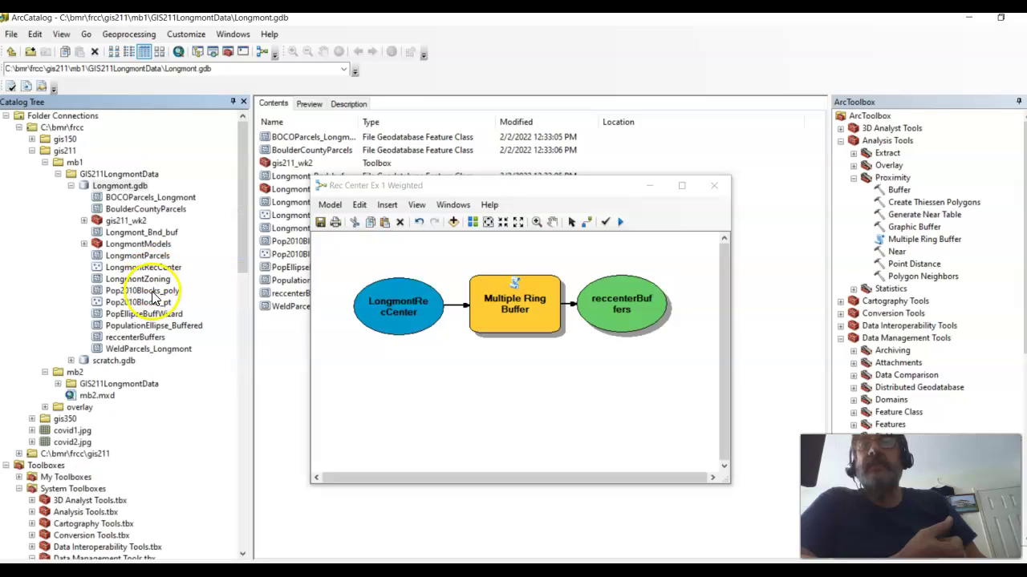
click(135, 337)
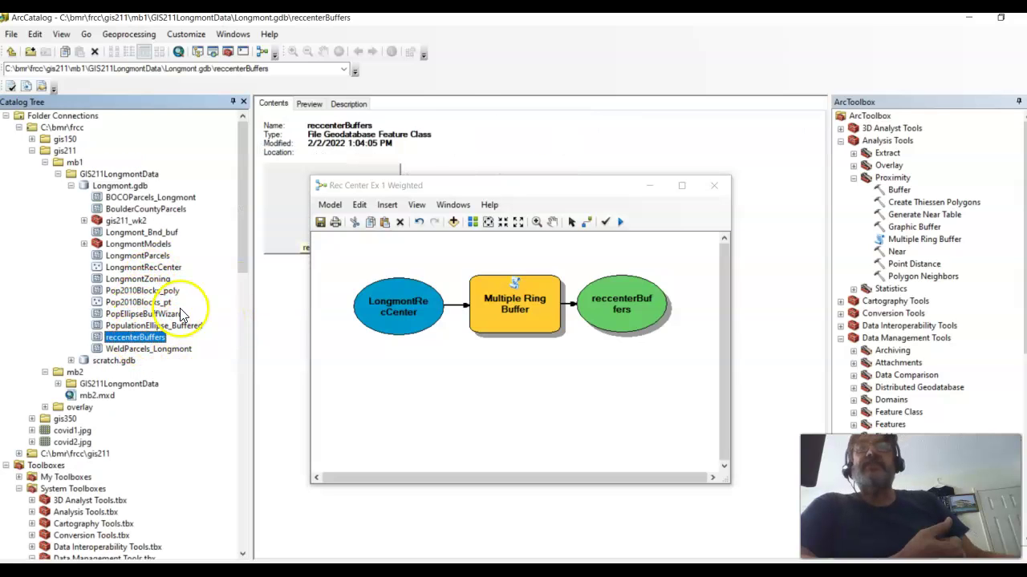
click(324, 104)
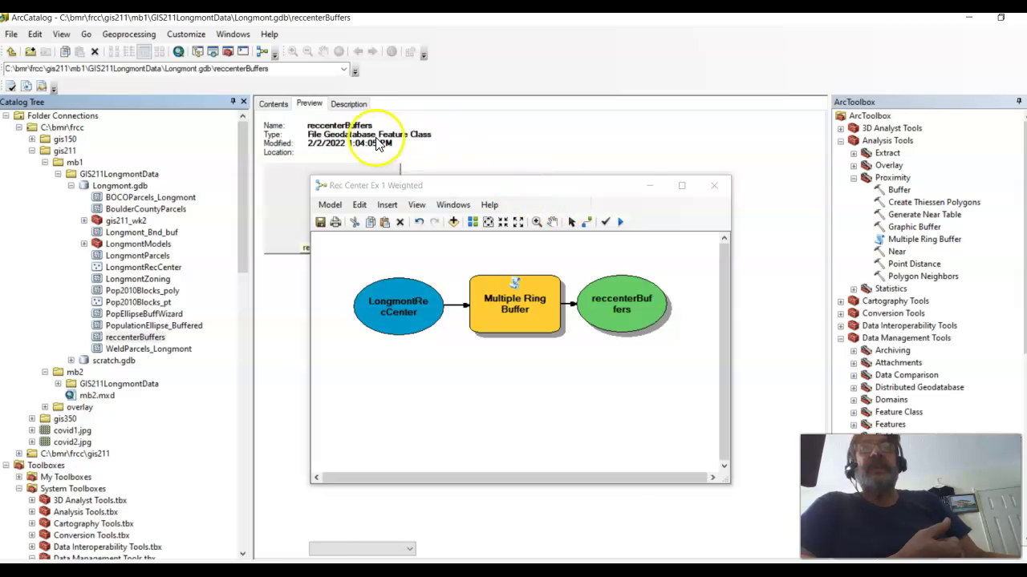
drag(444, 184, 93, 110)
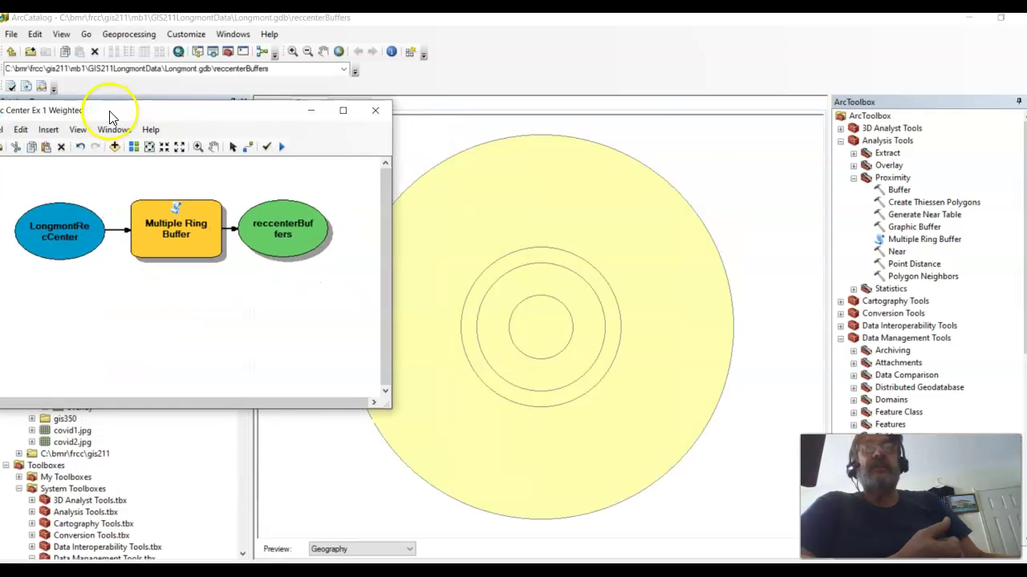
Step: Identify the attributes of each ring in the reccenterBuffers preview, from the innermost to the outermost, and close the results
click(391, 52)
click(553, 301)
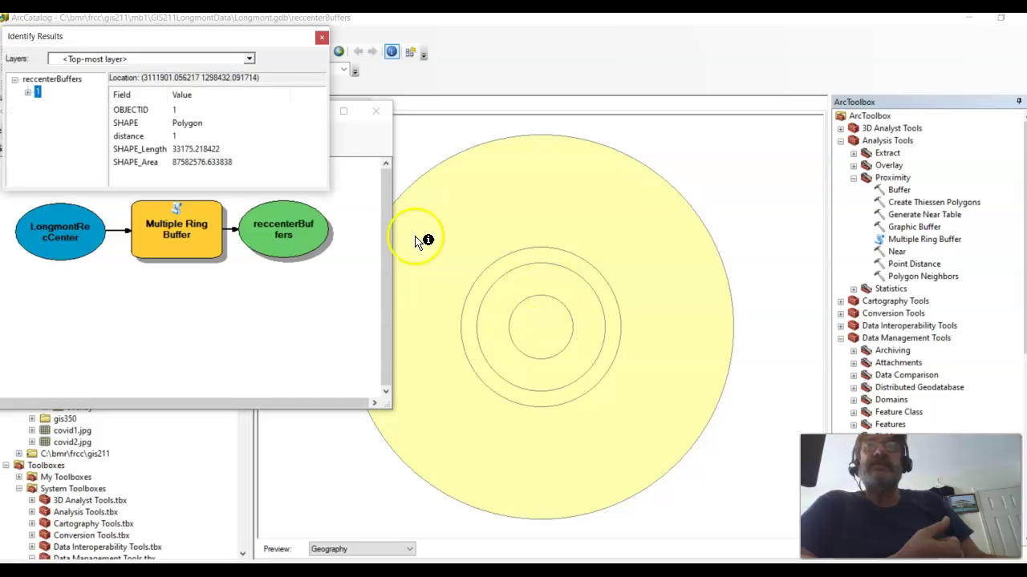
click(564, 269)
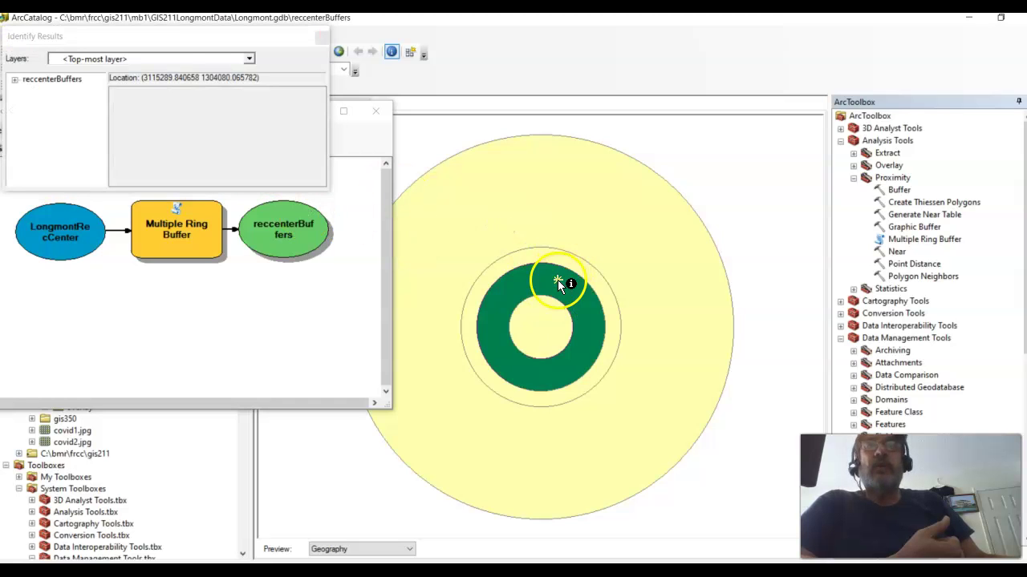
click(571, 265)
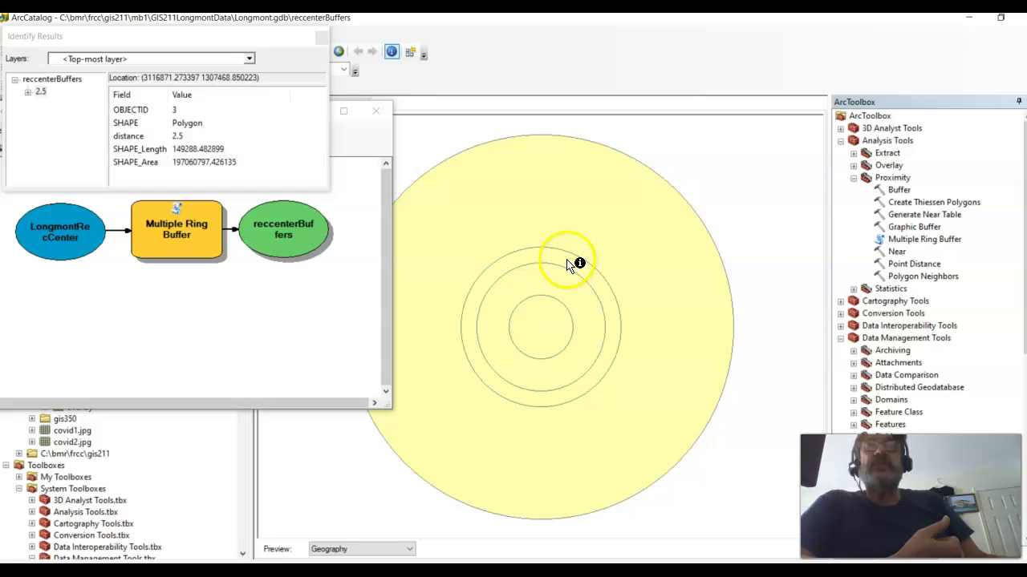
click(571, 217)
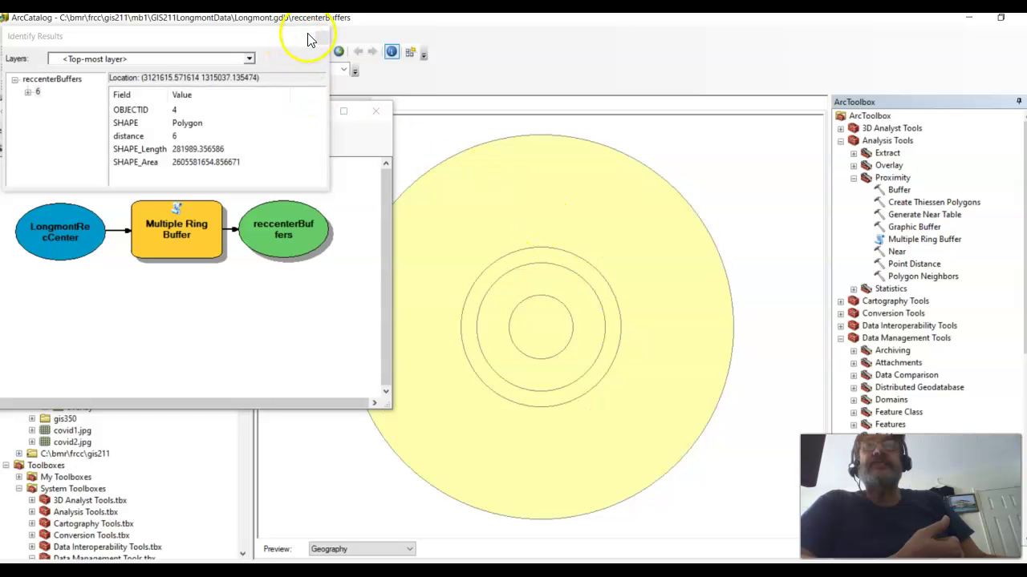
click(322, 38)
Step: Reposition the model window and widen it to make more room for the diagram
drag(270, 121, 848, 83)
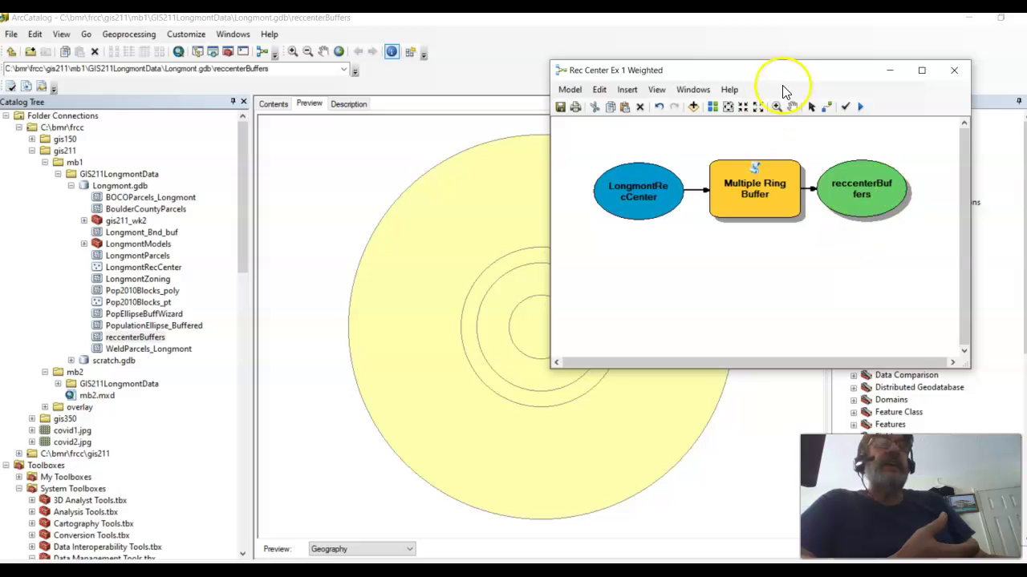
drag(779, 70, 312, 58)
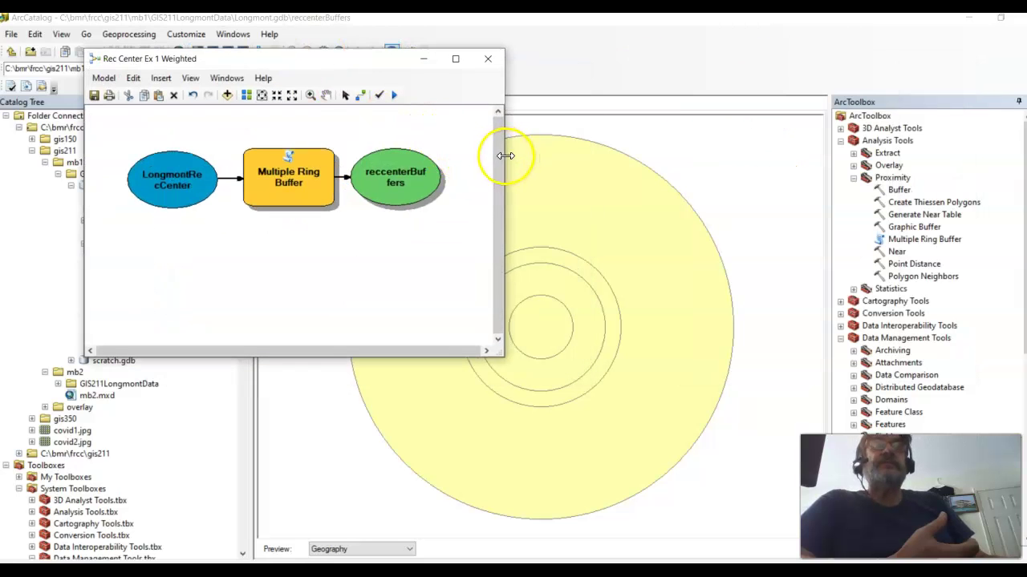
drag(501, 155, 788, 161)
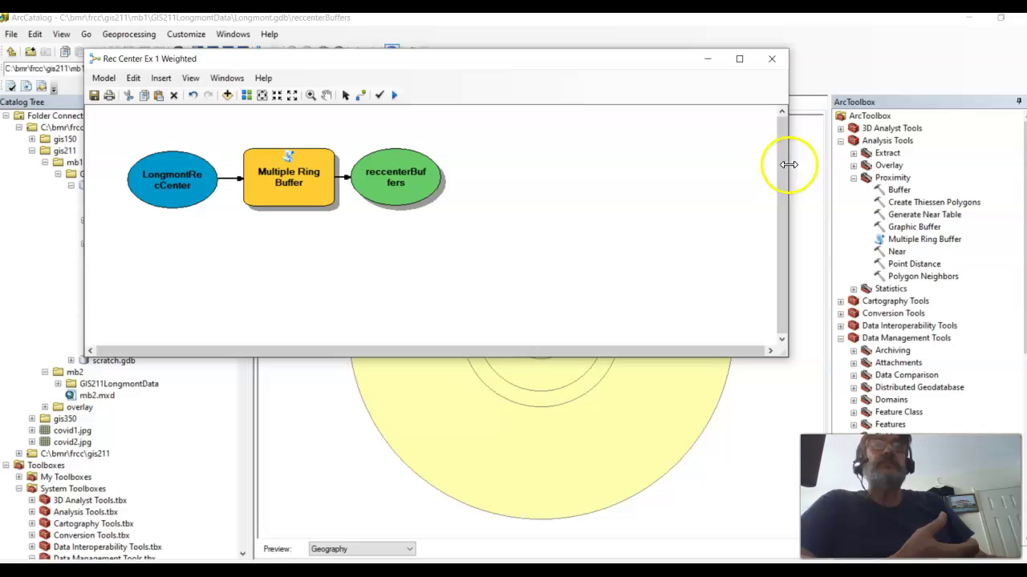
Step: Rerun the model, first directly and again after validating the entire model, closing each run report
click(394, 96)
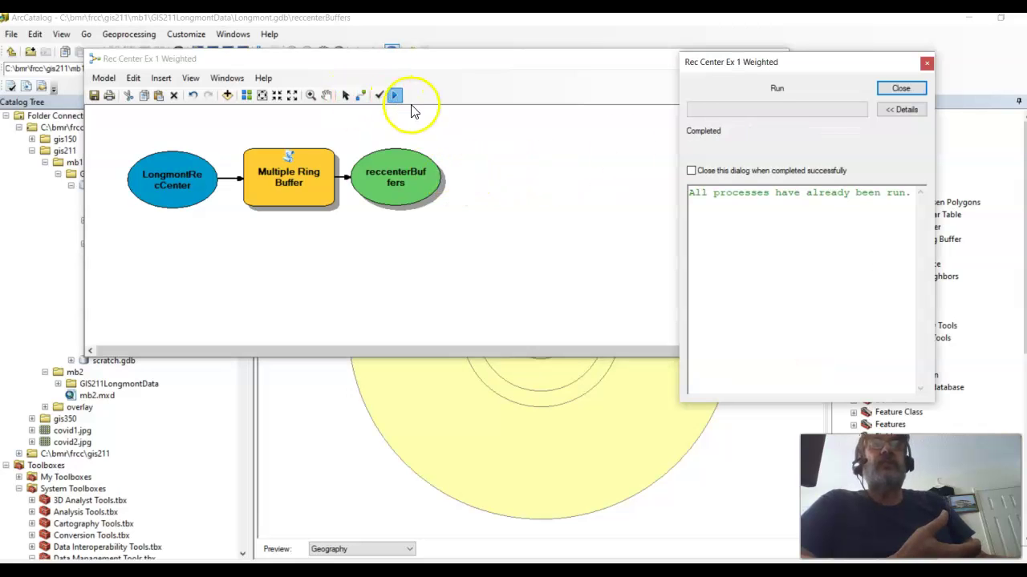
click(910, 87)
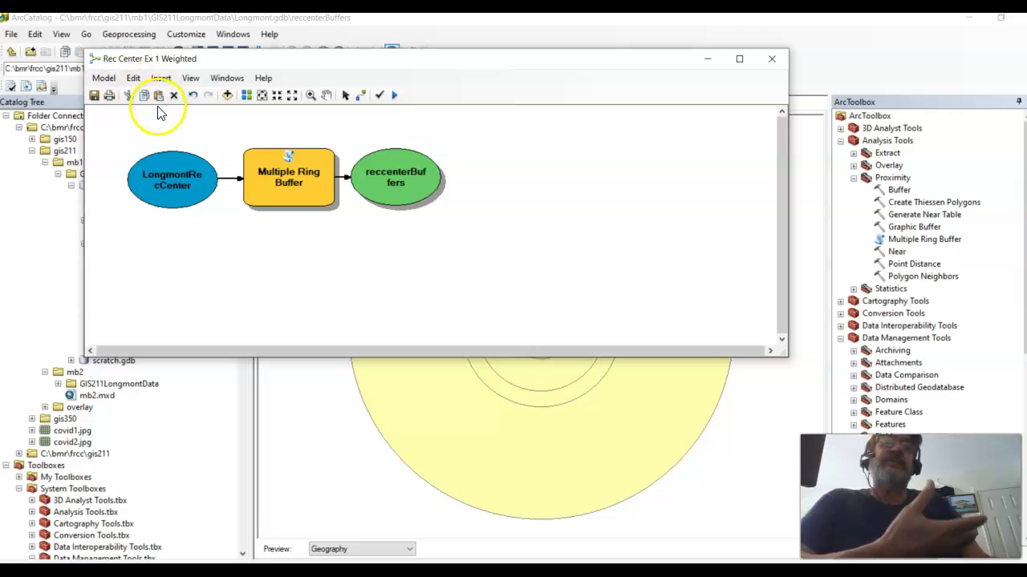
click(104, 78)
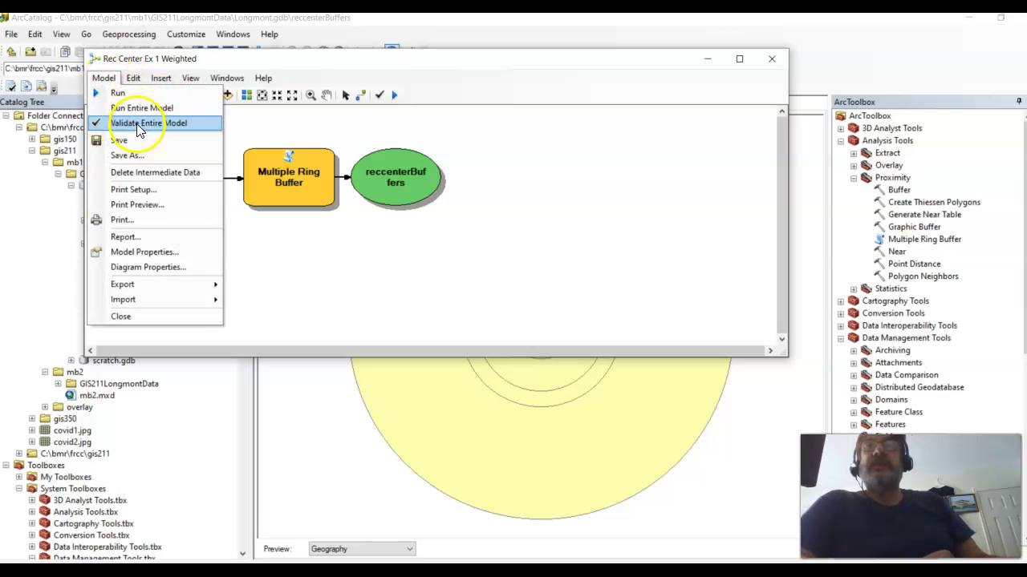
click(138, 126)
click(394, 94)
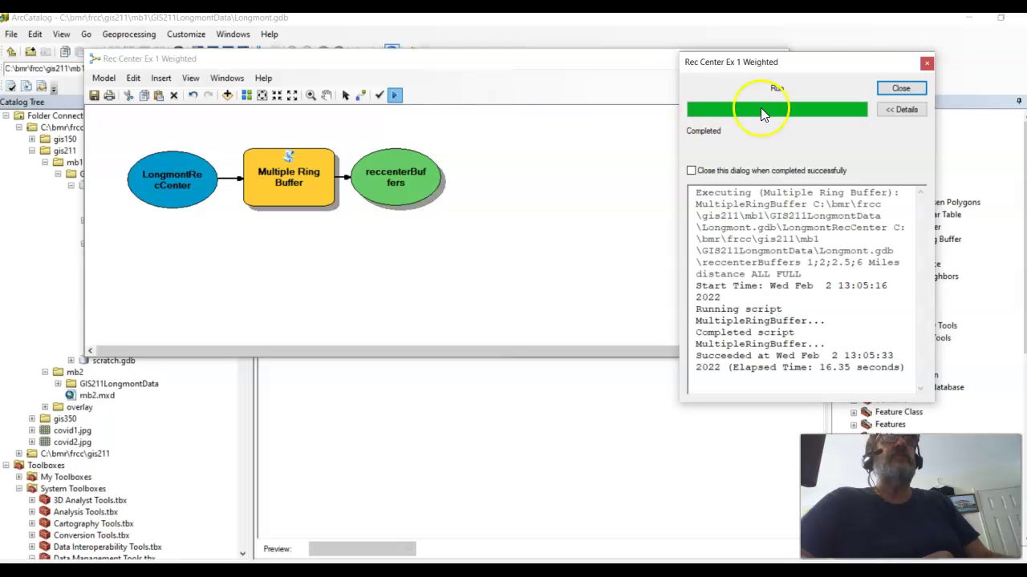
click(898, 89)
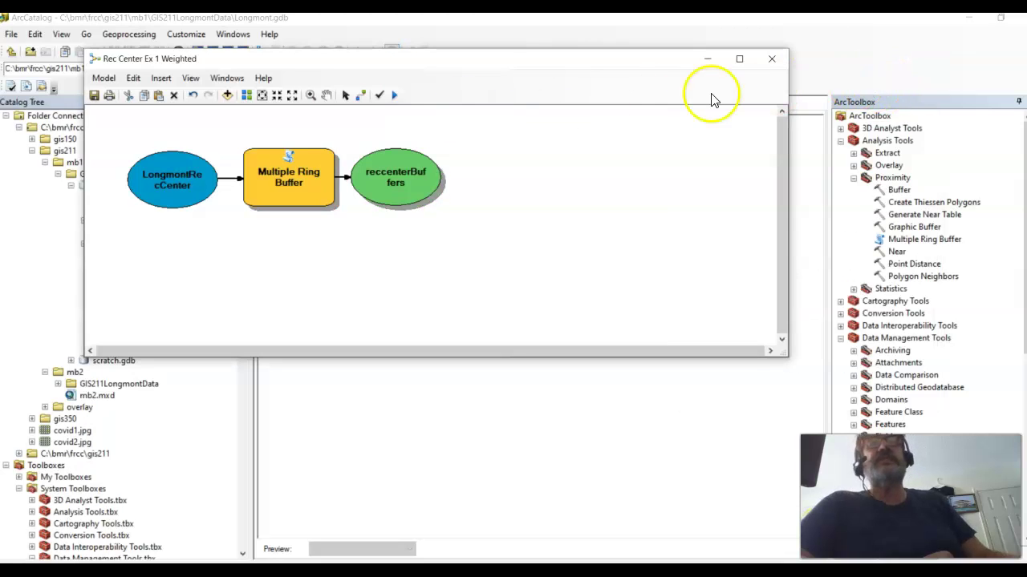
click(596, 61)
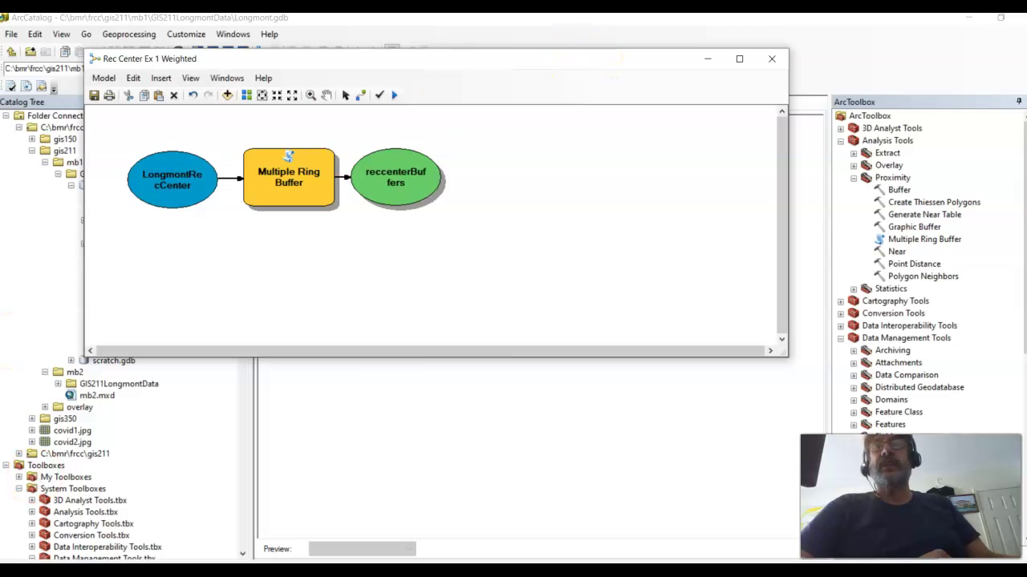